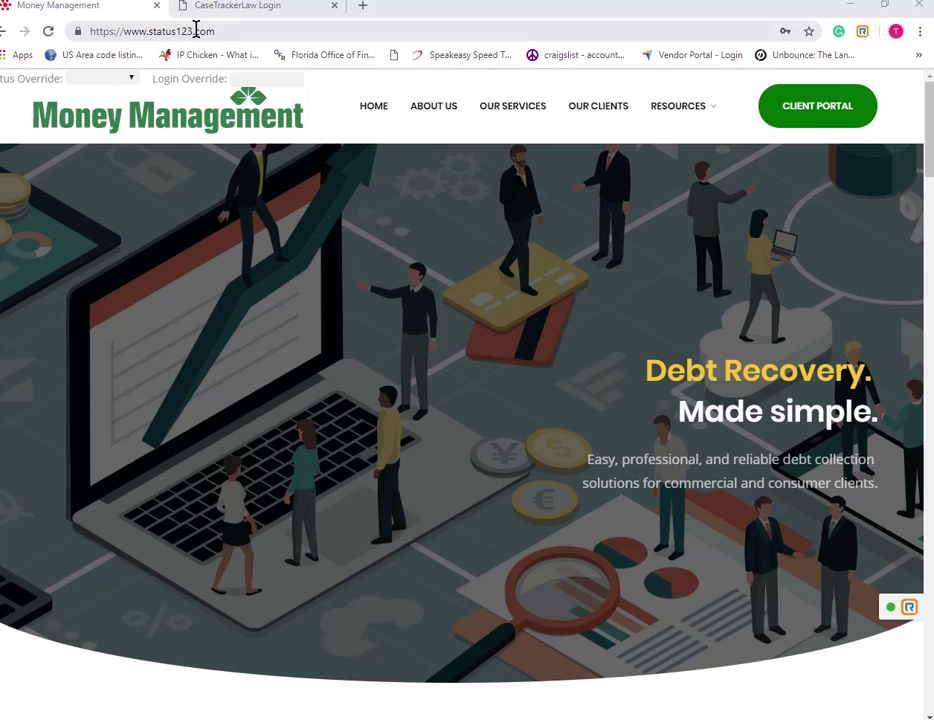
Open the Money Management client login, then go to the CaseTrackerLaw login page
{"action": "left_click", "coordinate": [805, 107]}
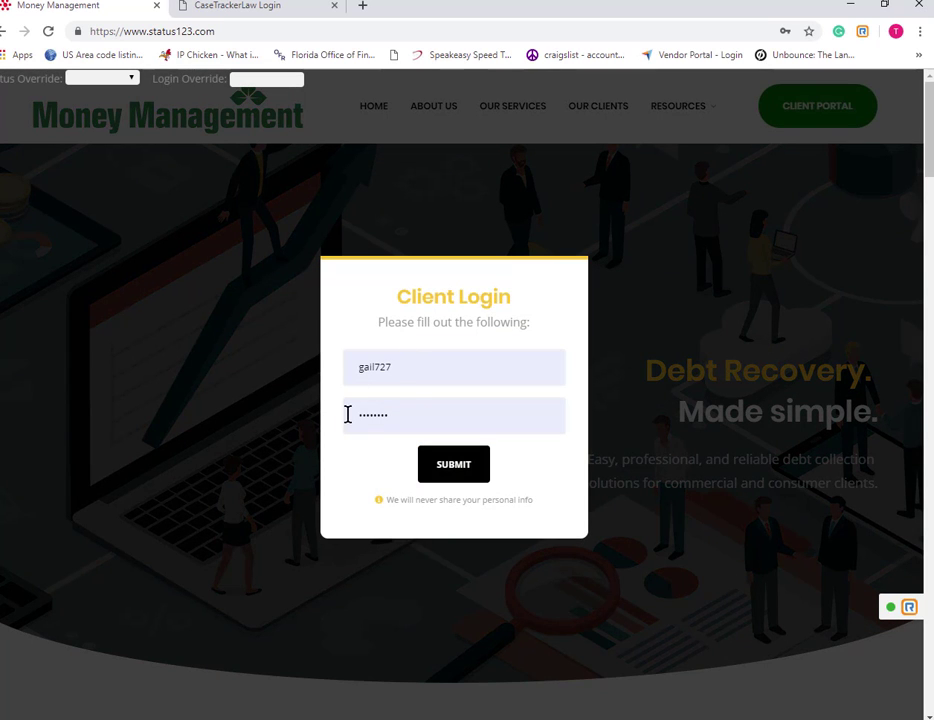
{"action": "left_click", "coordinate": [258, 12]}
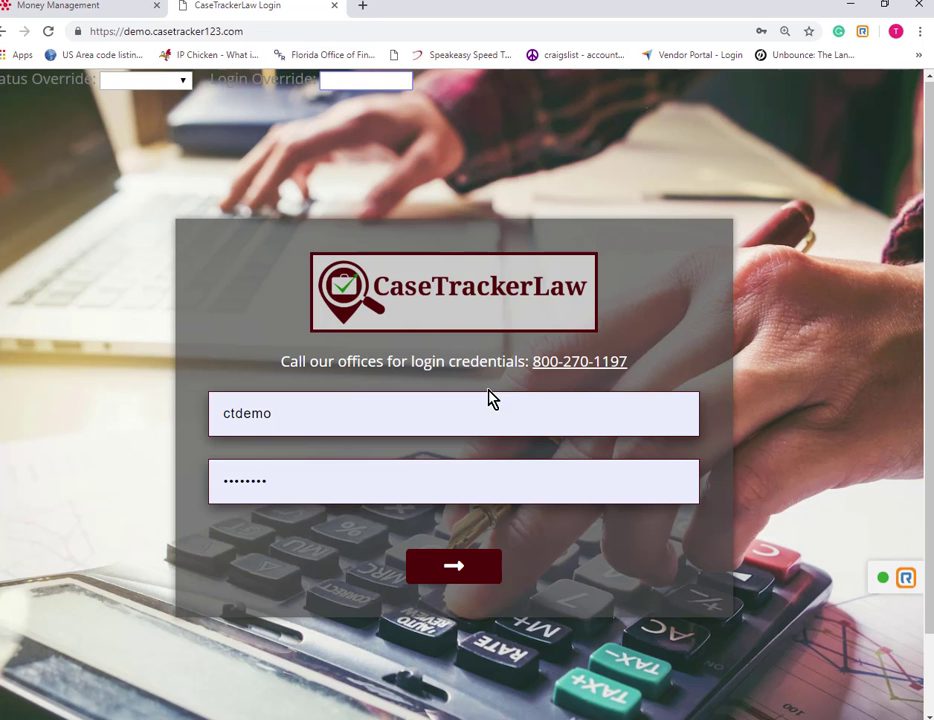
Log into the CaseTrackerLaw demo account and start a new creditor from Manage Creditors
{"action": "left_click", "coordinate": [456, 570]}
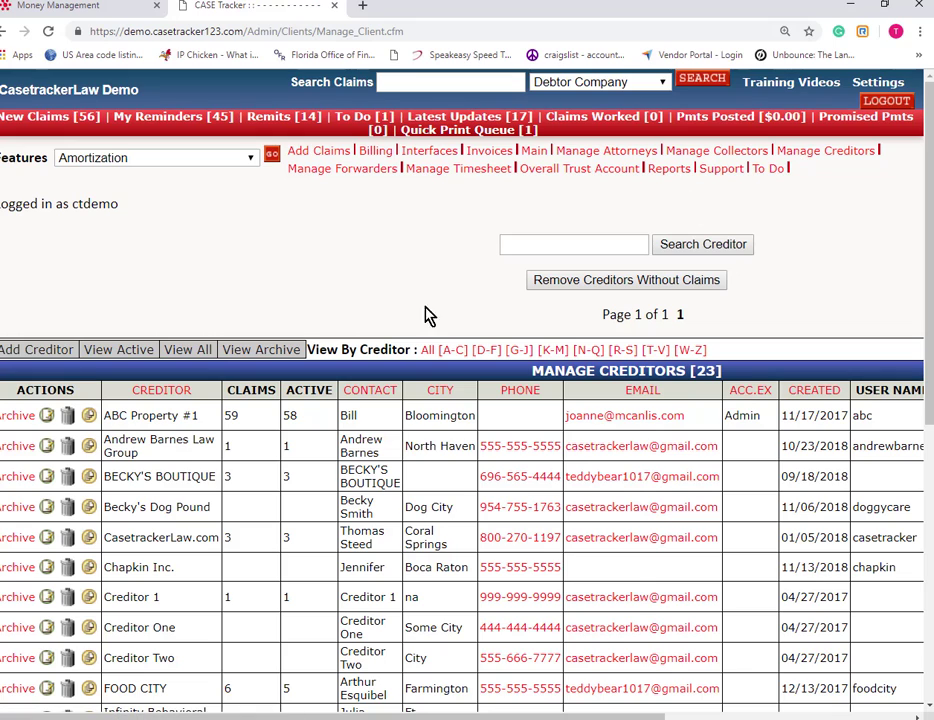
{"action": "left_click", "coordinate": [36, 350]}
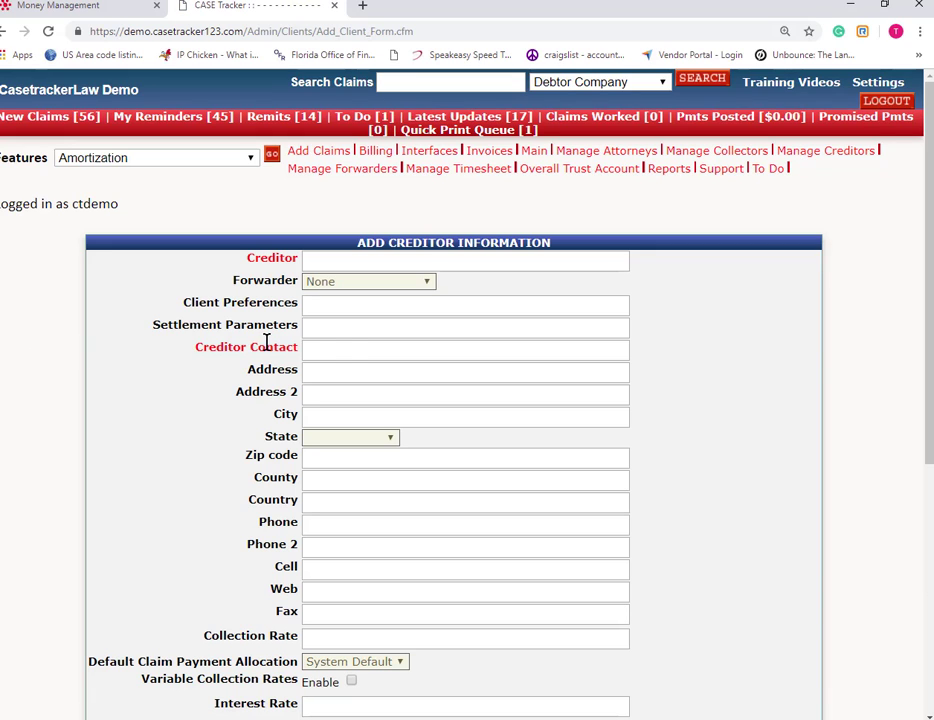
Fill The Steed Printing Company's creditor form, keeping System Default allocation and variable rates off
{"action": "scroll", "coordinate": [340, 358], "scroll_direction": "down", "scroll_amount": 3}
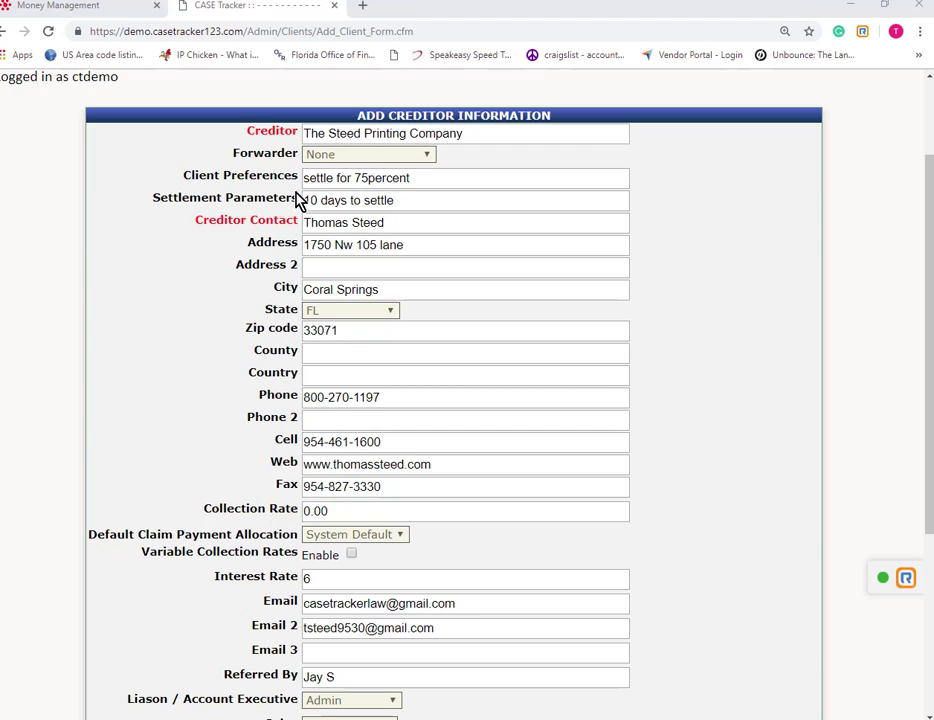
{"action": "scroll", "coordinate": [292, 215], "scroll_direction": "down", "scroll_amount": 2}
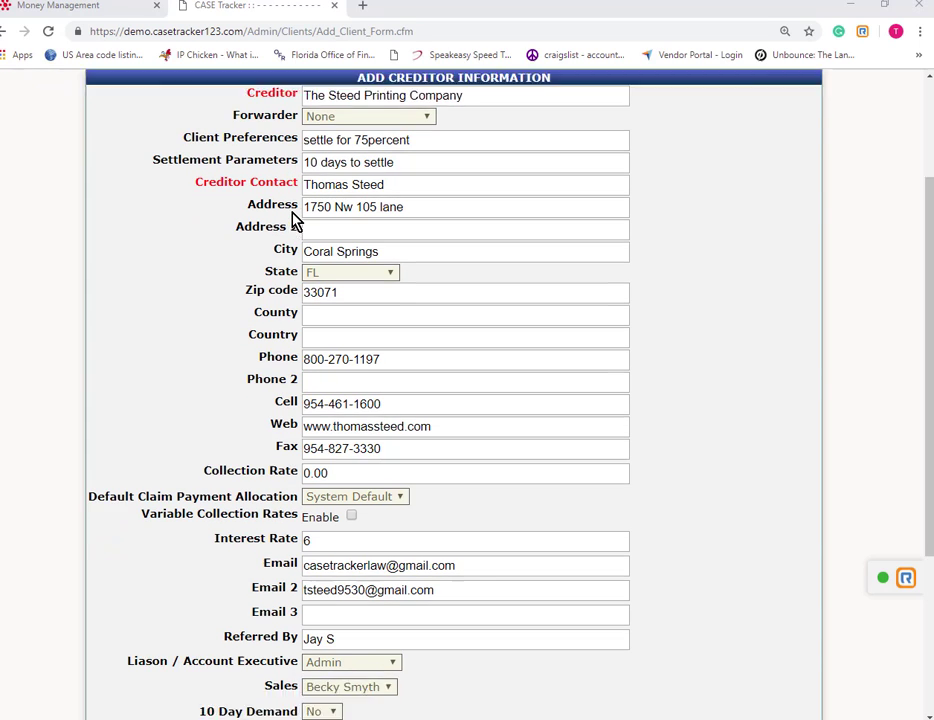
{"action": "scroll", "coordinate": [305, 256], "scroll_direction": "down", "scroll_amount": 1}
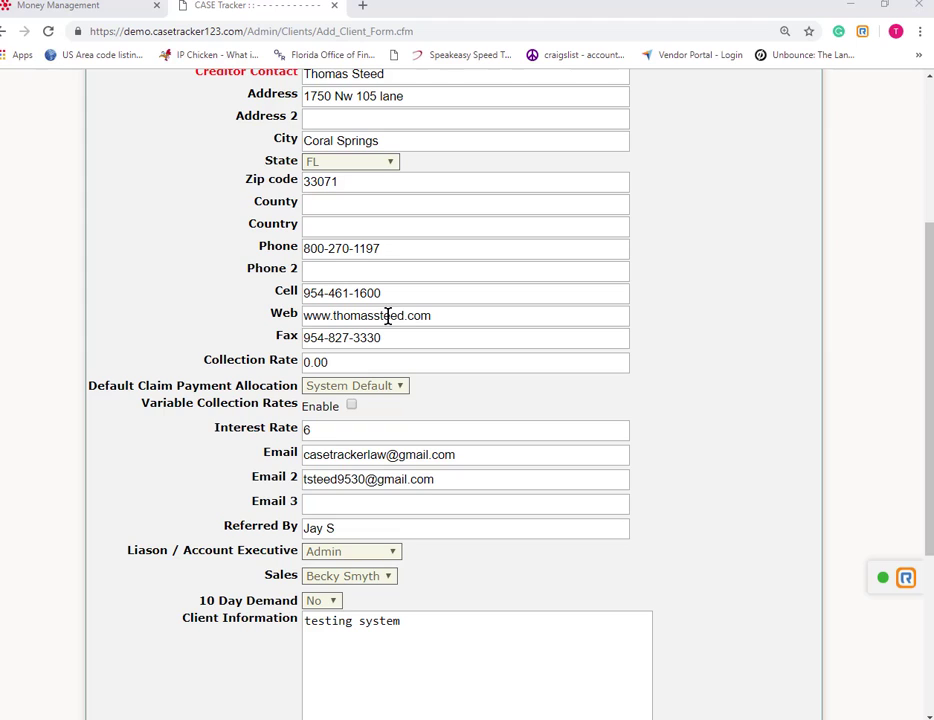
{"action": "left_click", "coordinate": [403, 389]}
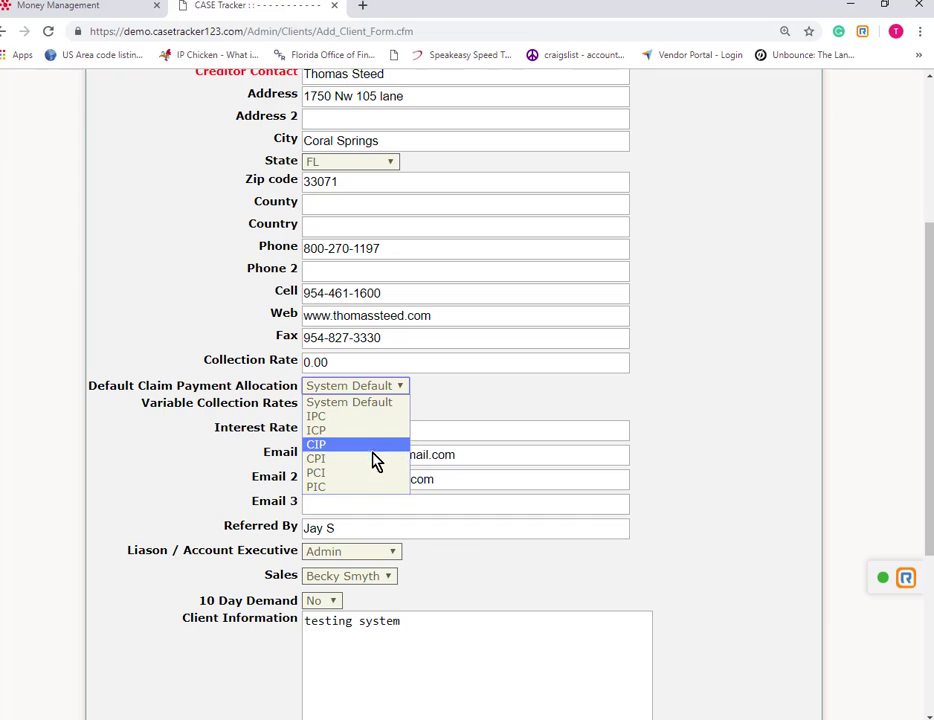
{"action": "left_click", "coordinate": [488, 406]}
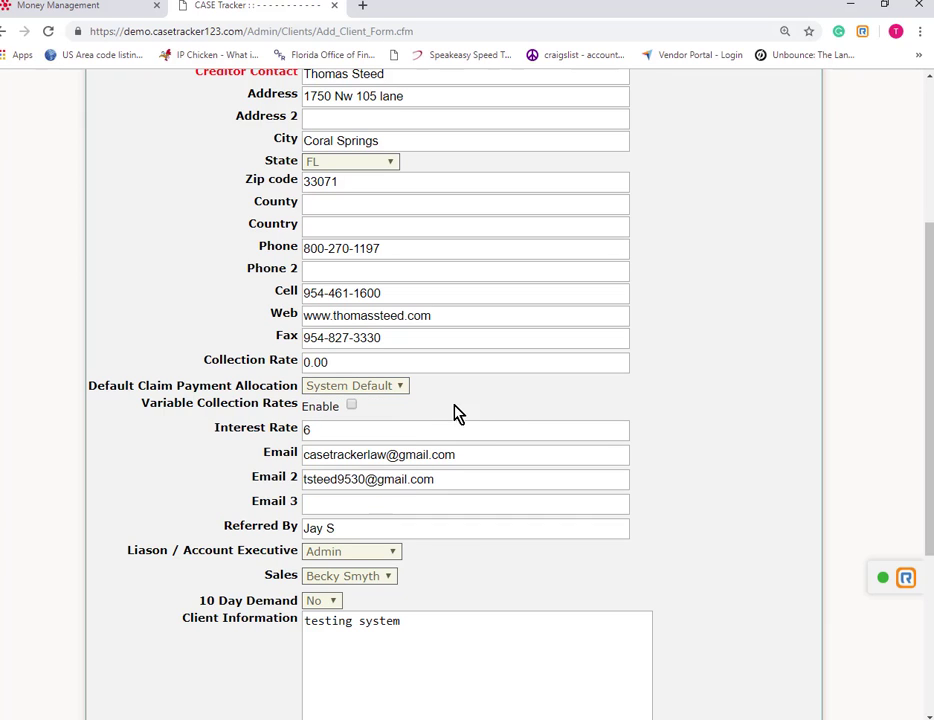
{"action": "left_click", "coordinate": [351, 405]}
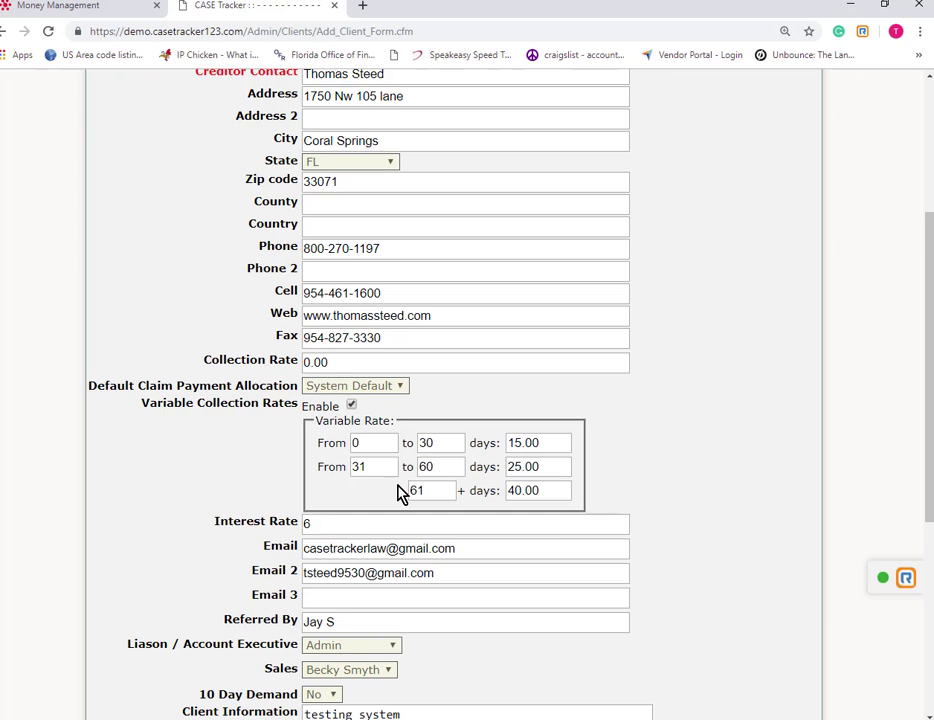
{"action": "left_click", "coordinate": [352, 406]}
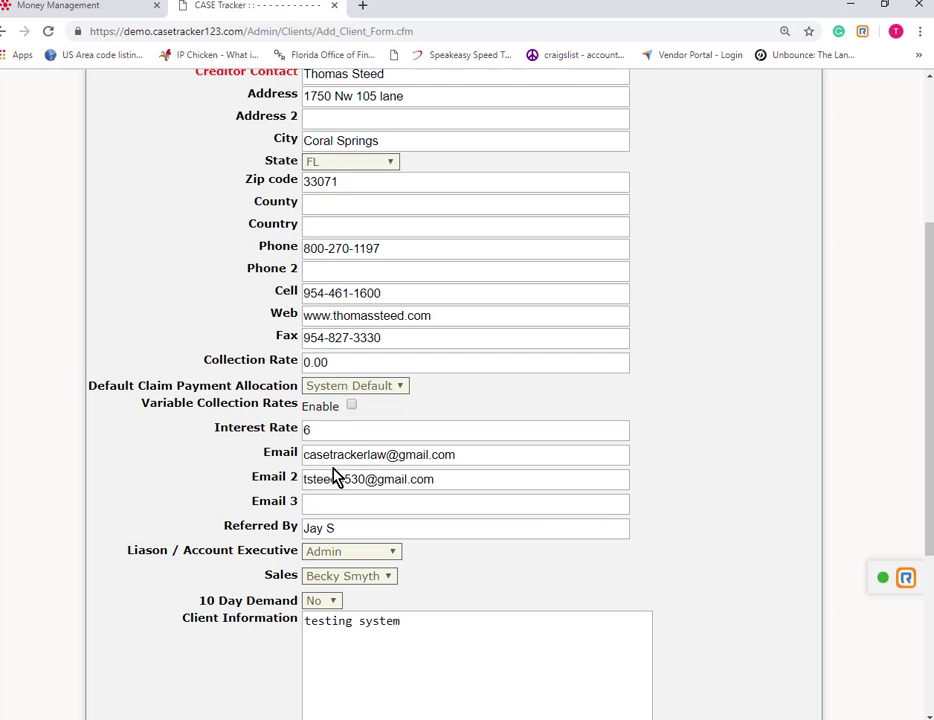
{"action": "scroll", "coordinate": [336, 478], "scroll_direction": "down", "scroll_amount": 1}
{"action": "scroll", "coordinate": [332, 479], "scroll_direction": "down", "scroll_amount": 1}
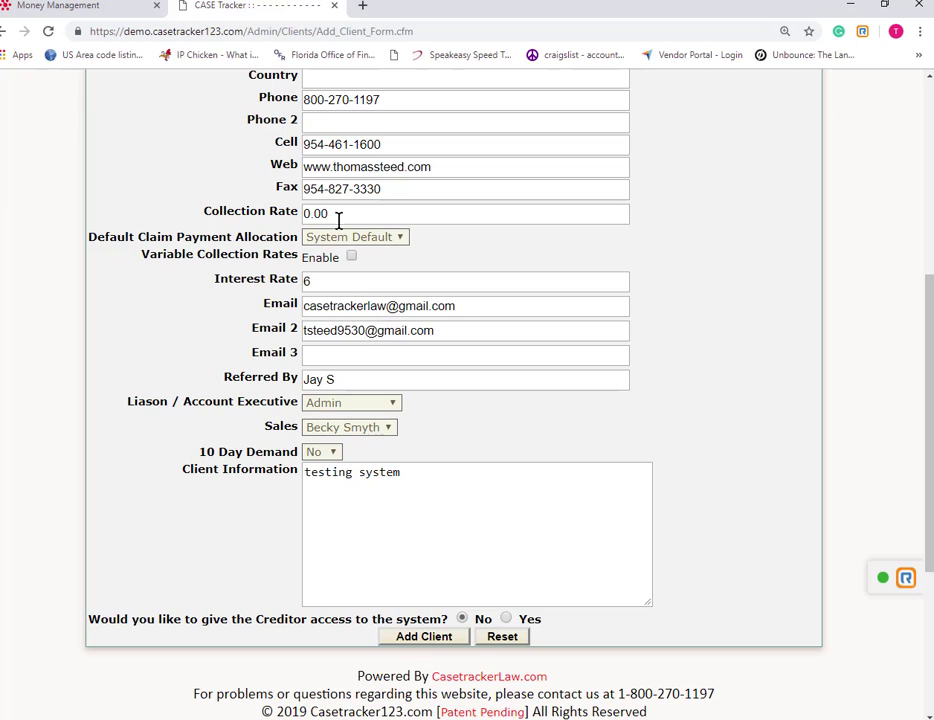
Set collection rate 15, keep 10 Day Demand at No, grant system access, and add the creditor
{"action": "left_click_drag", "start_coordinate": [337, 214], "coordinate": [300, 221]}
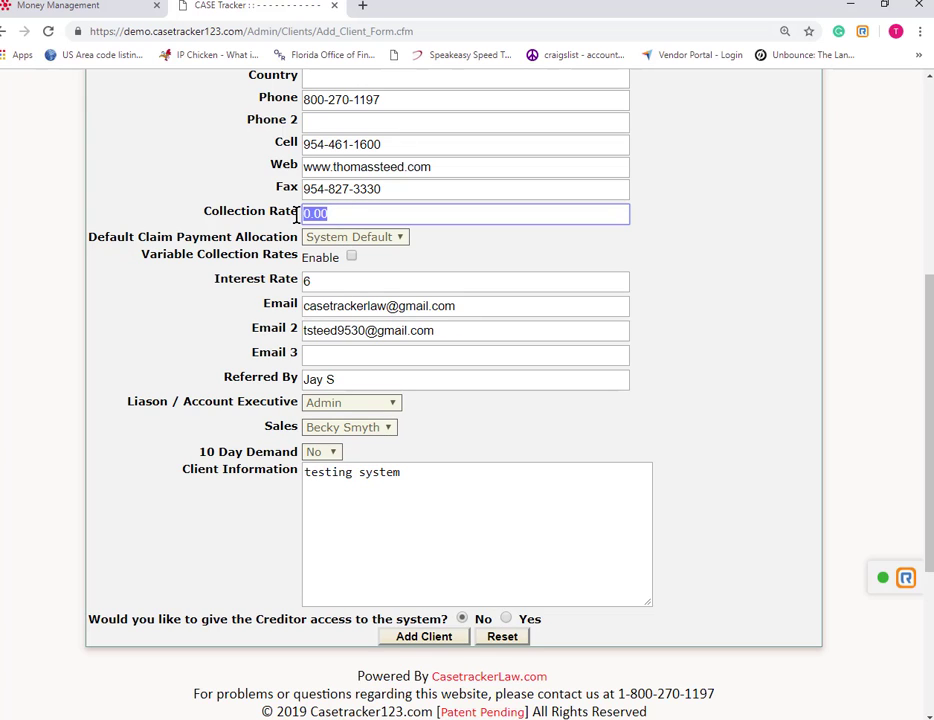
{"action": "type", "text": "15"}
{"action": "left_click", "coordinate": [336, 462]}
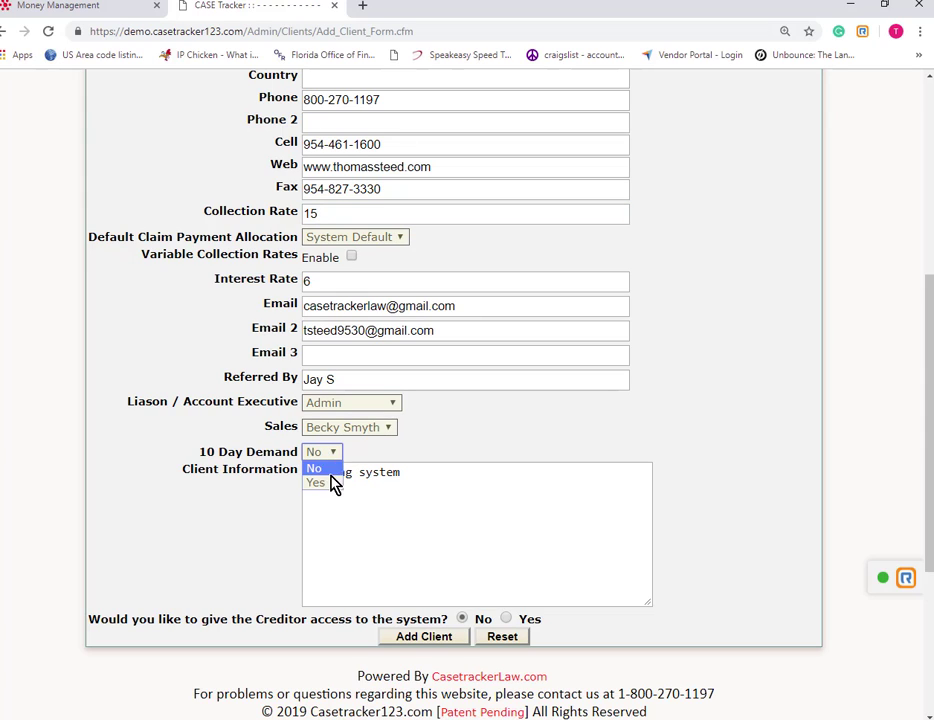
{"action": "left_click", "coordinate": [328, 470]}
{"action": "left_click", "coordinate": [506, 619]}
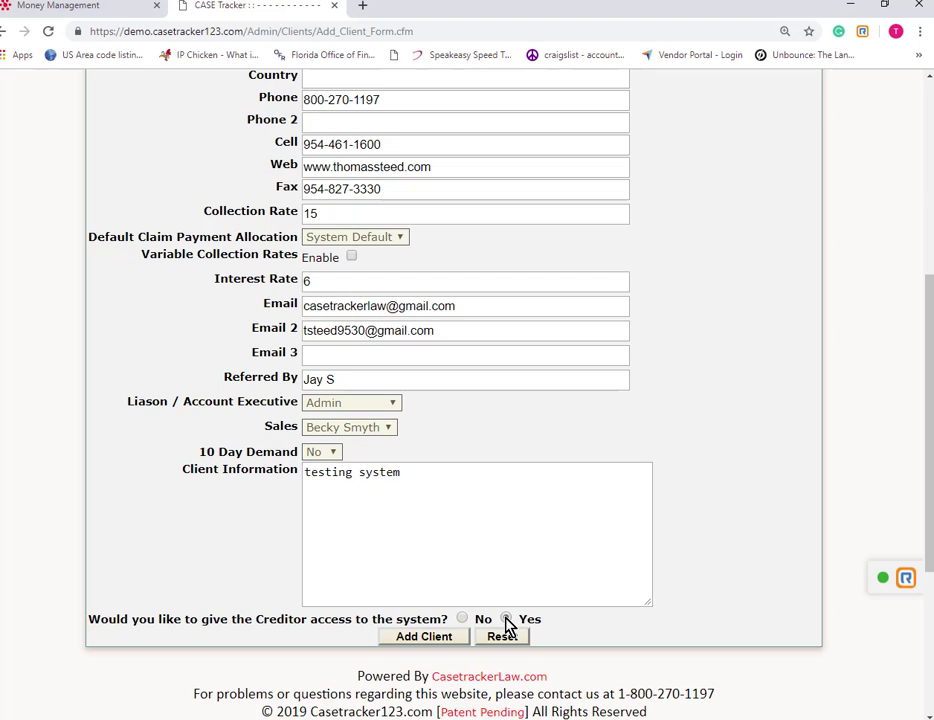
{"action": "left_click", "coordinate": [431, 637]}
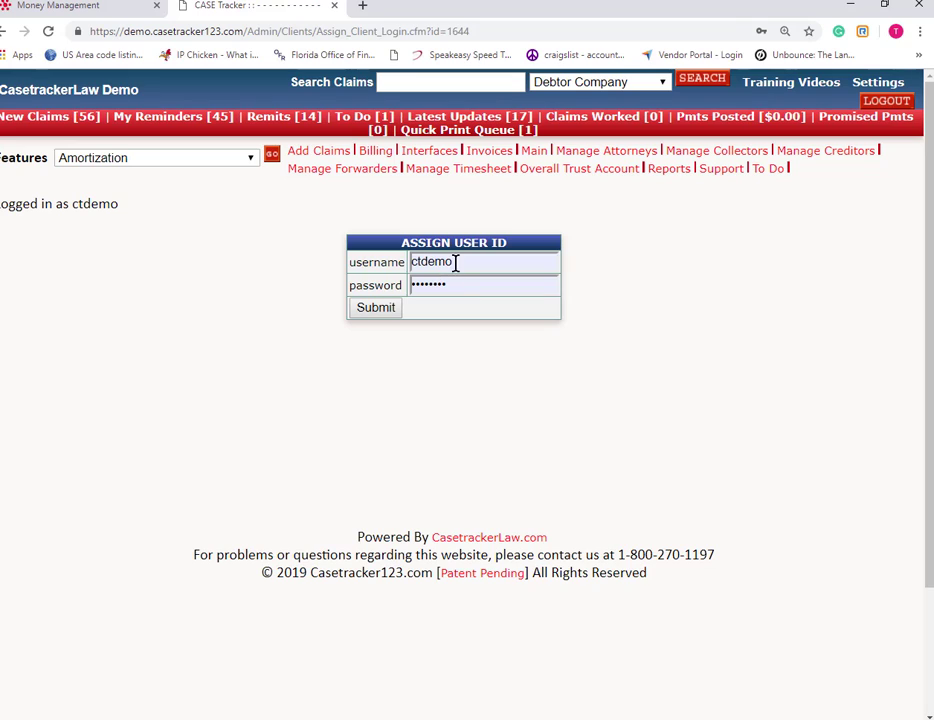
{"action": "double_click", "coordinate": [455, 262]}
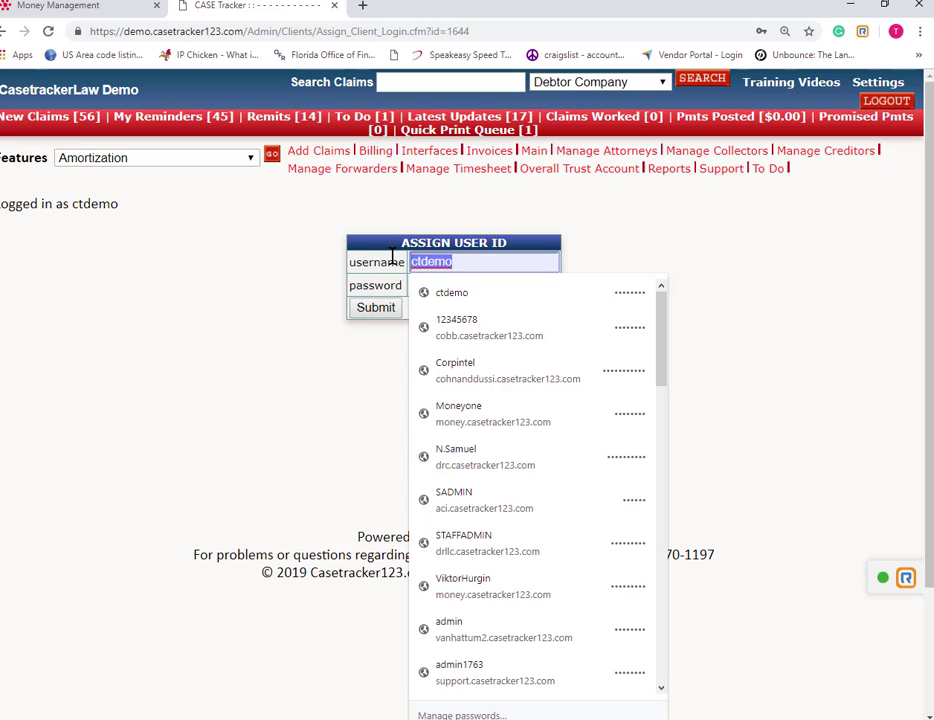
{"action": "type", "text": "thomasst"}
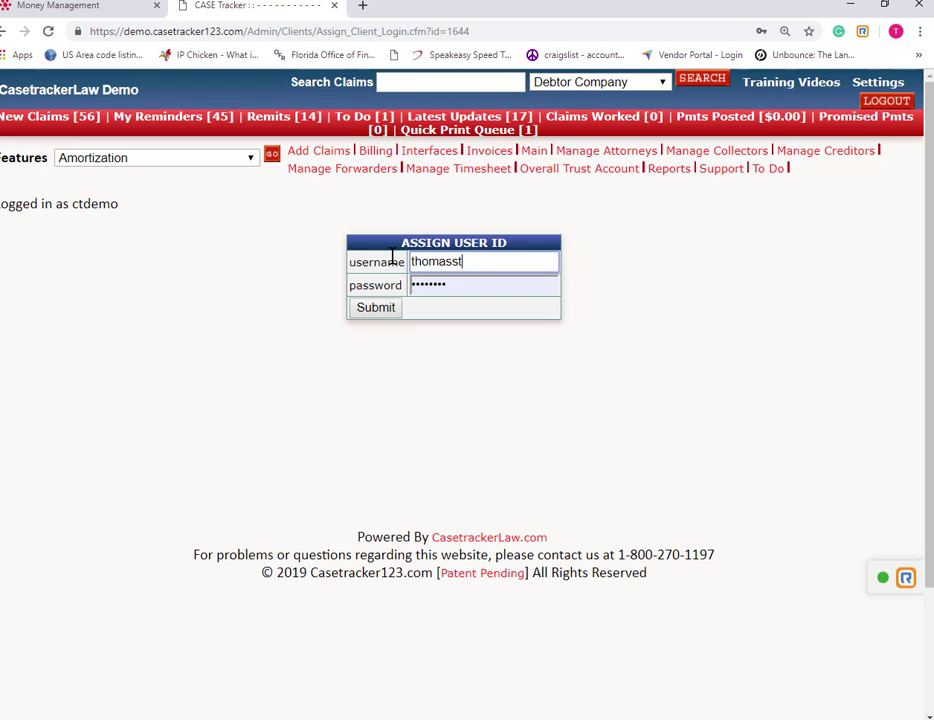
{"action": "type", "text": "eed"}
{"action": "double_click", "coordinate": [456, 286]}
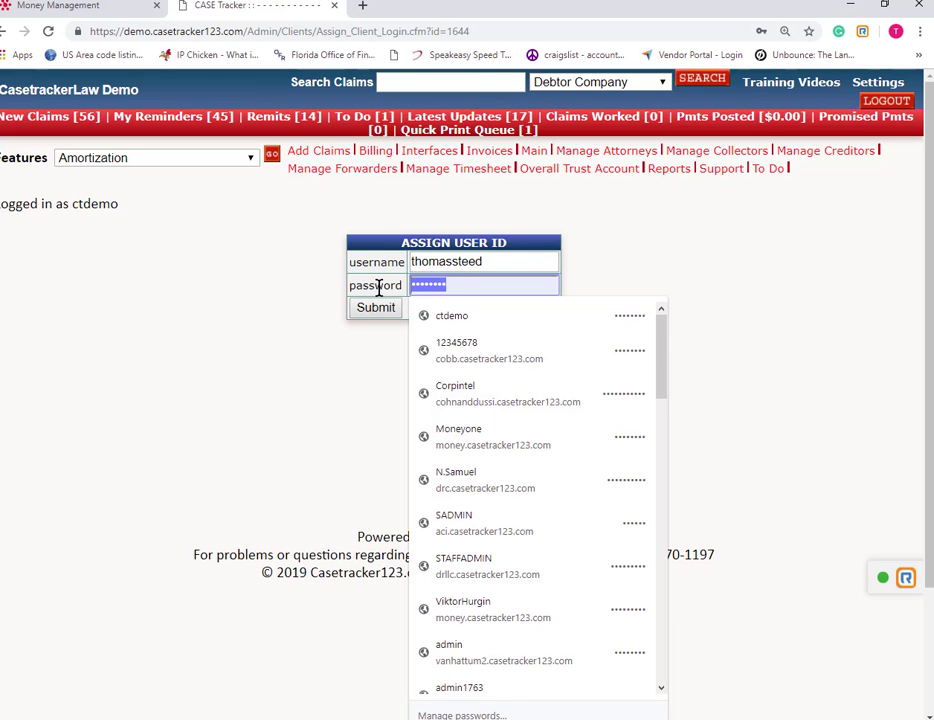
{"action": "type", "text": "t"}
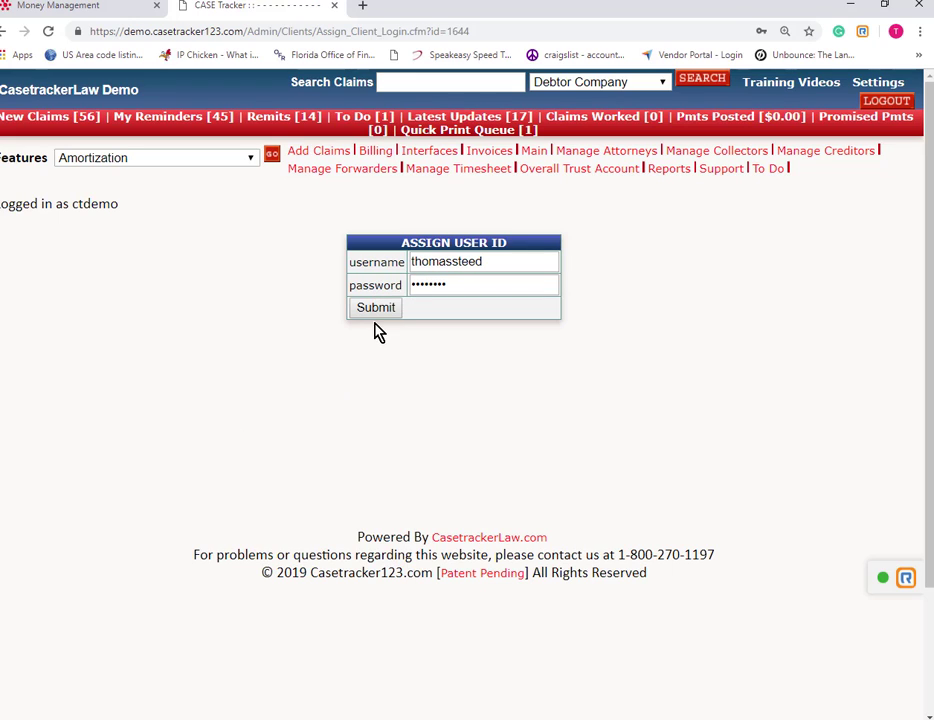
{"action": "left_click", "coordinate": [379, 312]}
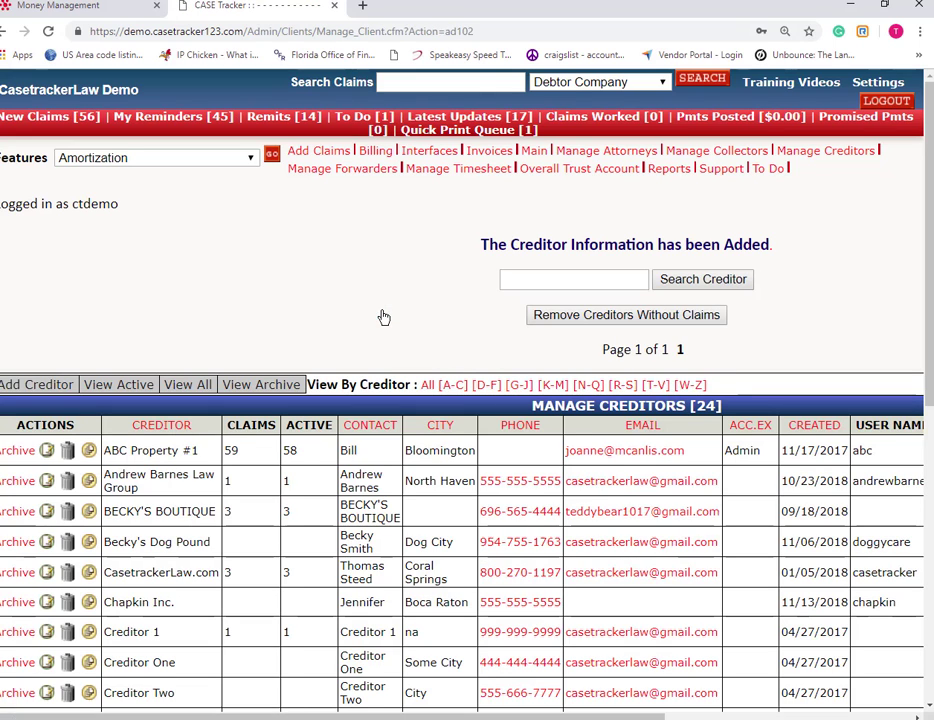
{"action": "left_click", "coordinate": [814, 425]}
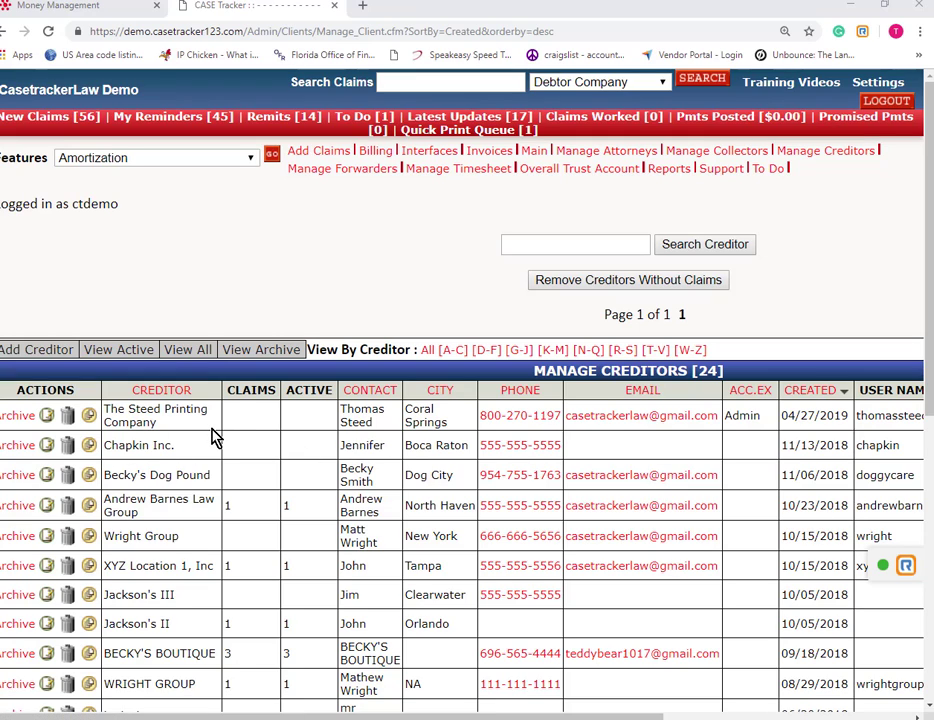
Open The Steed Printing Company's record and save all seven claim tabs as selected entries
{"action": "left_click", "coordinate": [68, 418]}
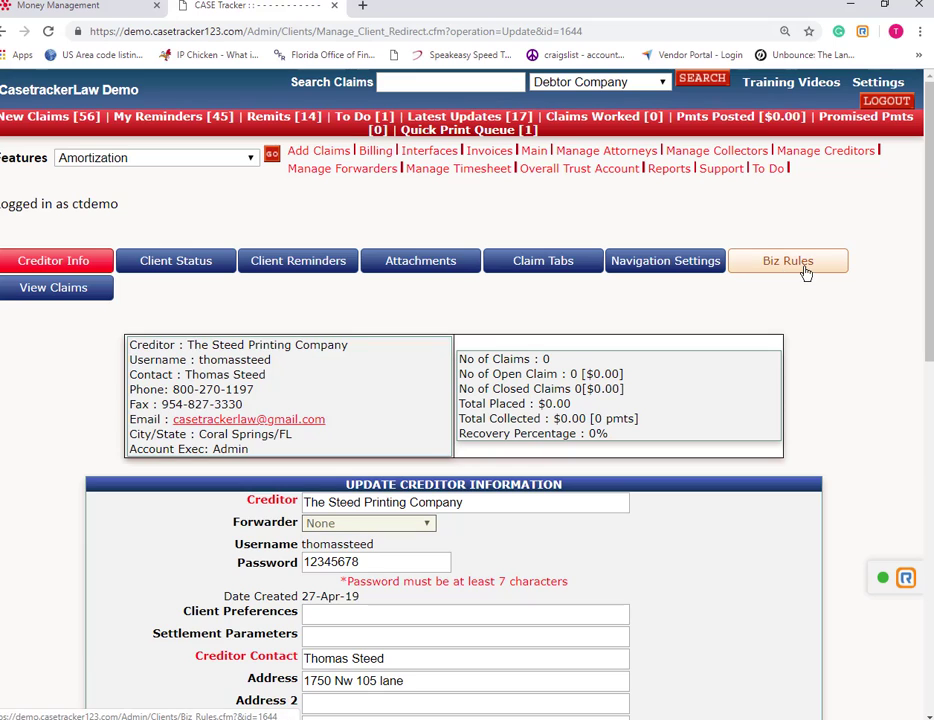
{"action": "left_click", "coordinate": [545, 267]}
{"action": "scroll", "coordinate": [430, 450], "scroll_direction": "down", "scroll_amount": 2}
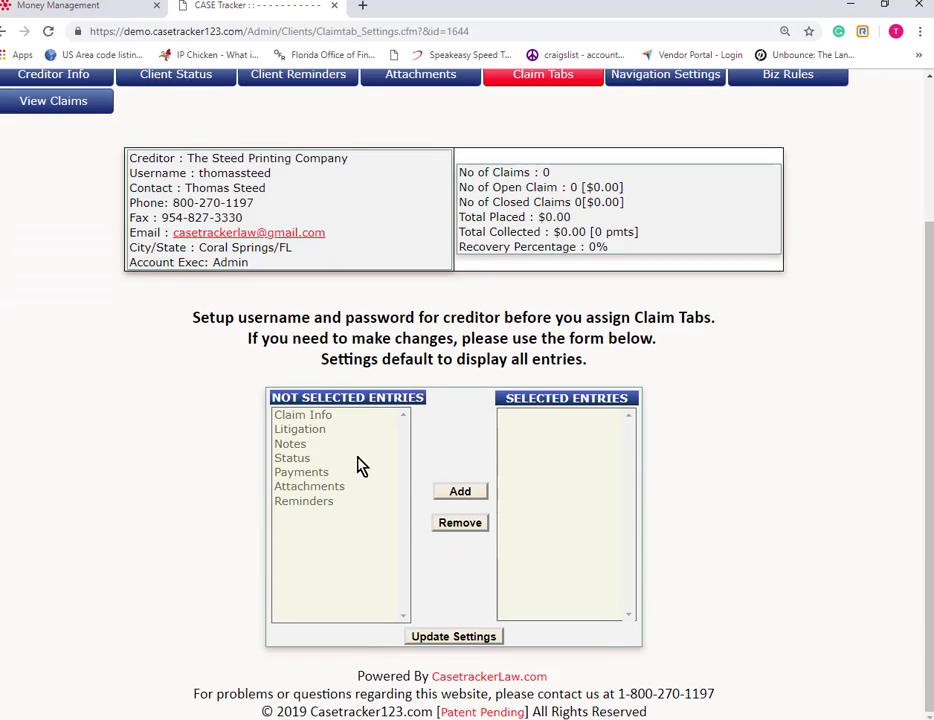
{"action": "left_click_drag", "start_coordinate": [299, 420], "coordinate": [359, 519]}
{"action": "left_click", "coordinate": [466, 492]}
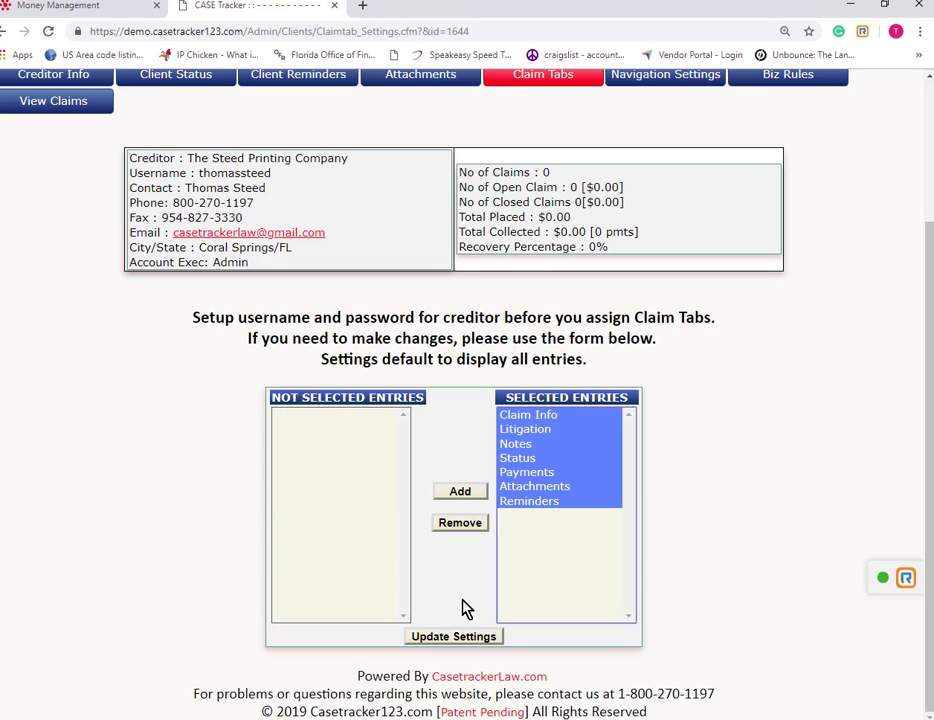
{"action": "left_click", "coordinate": [458, 640]}
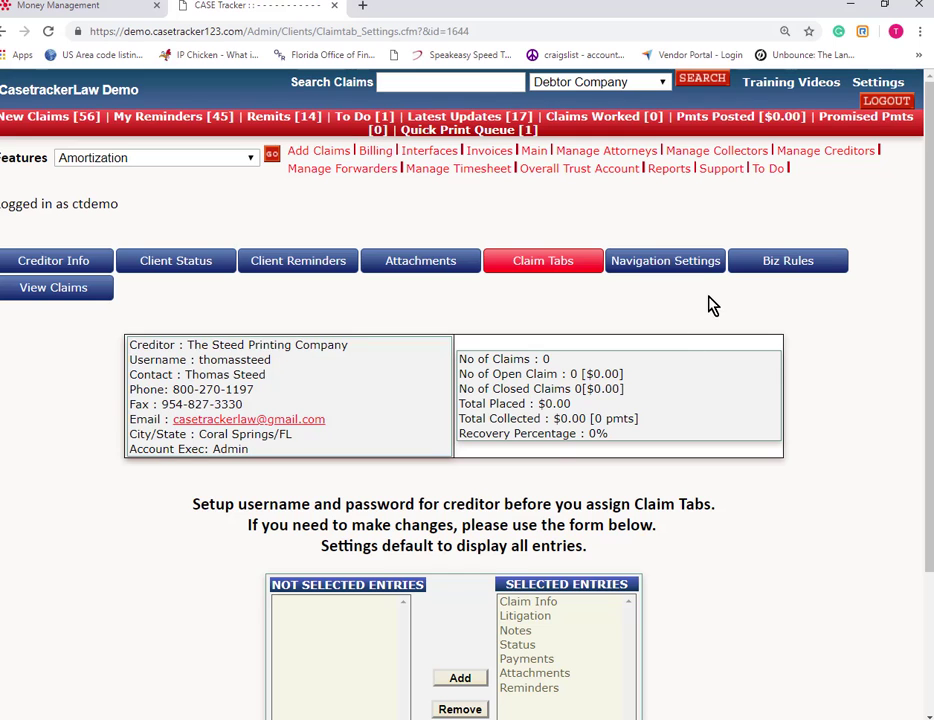
Move all ten navigation entries into Selected Entries and update the navigation settings
{"action": "left_click", "coordinate": [666, 262]}
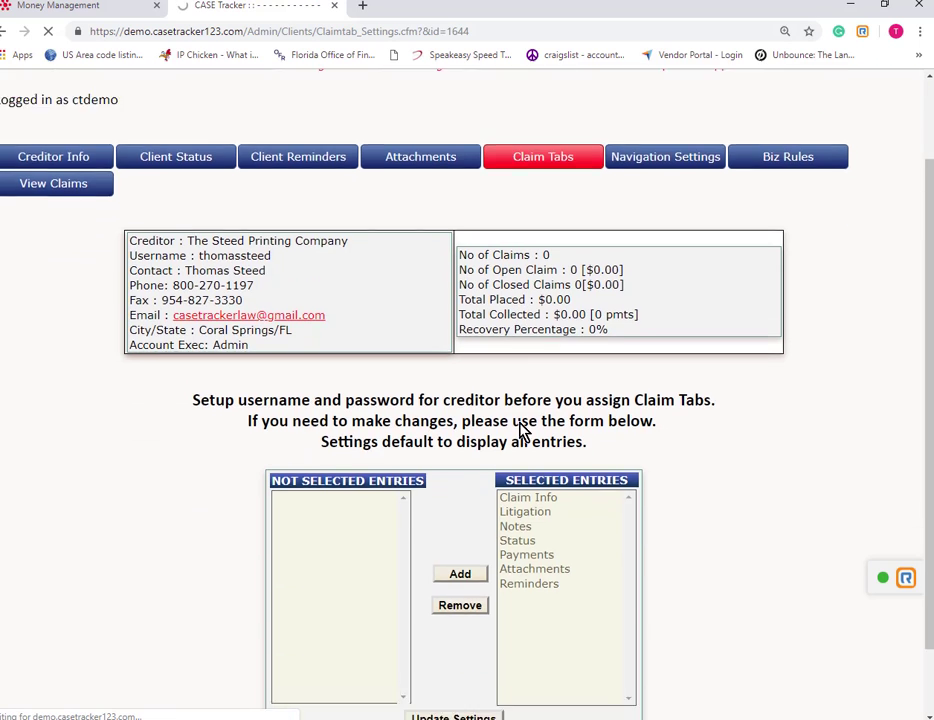
{"action": "scroll", "coordinate": [492, 445], "scroll_direction": "down", "scroll_amount": 3}
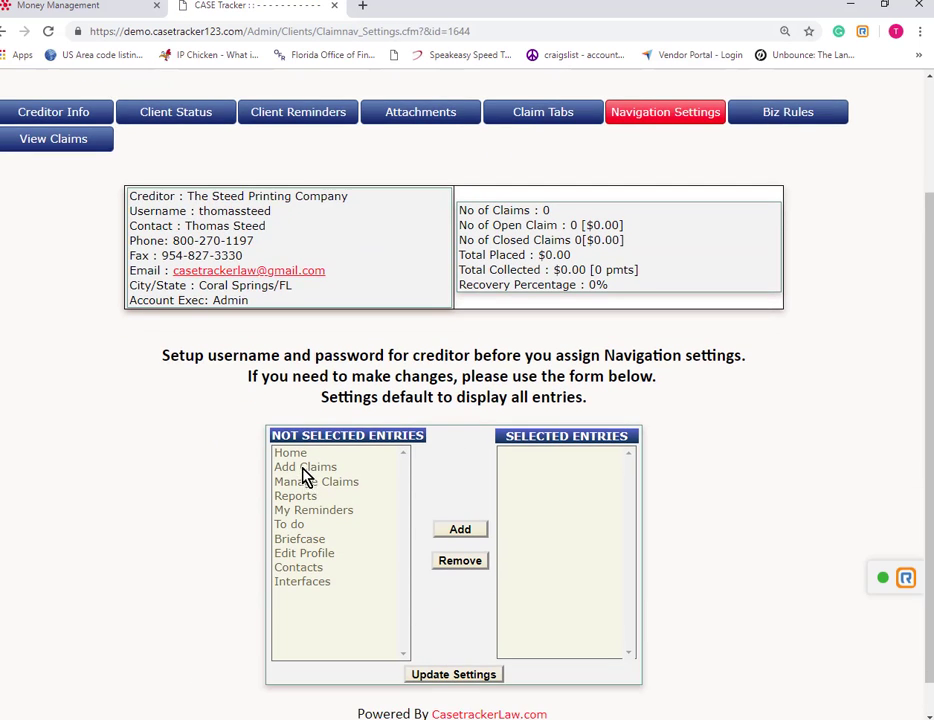
{"action": "left_click_drag", "start_coordinate": [306, 463], "coordinate": [413, 566]}
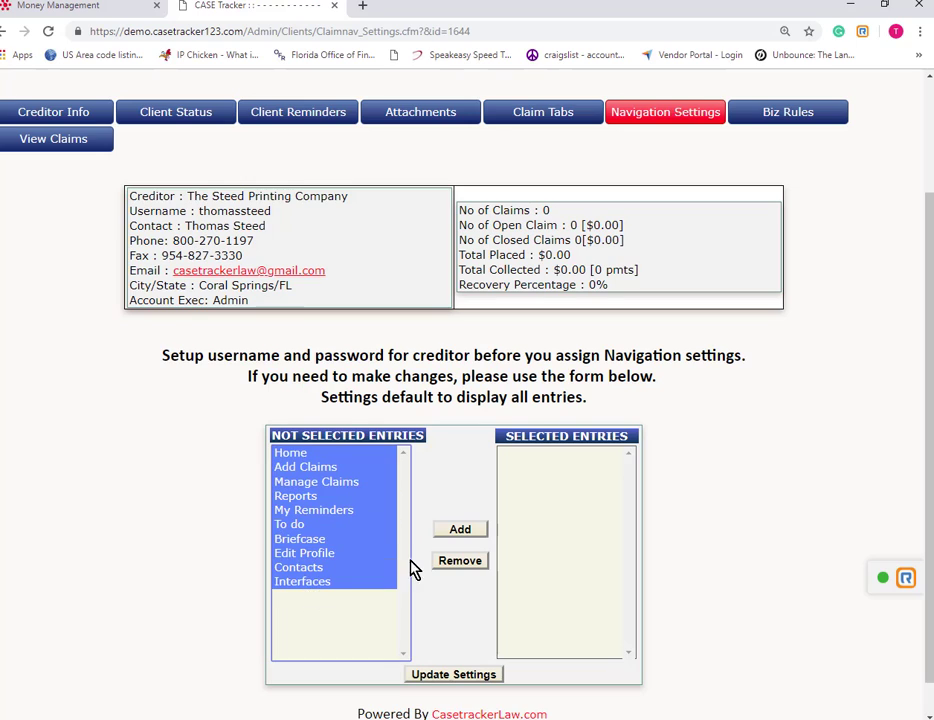
{"action": "left_click", "coordinate": [456, 529]}
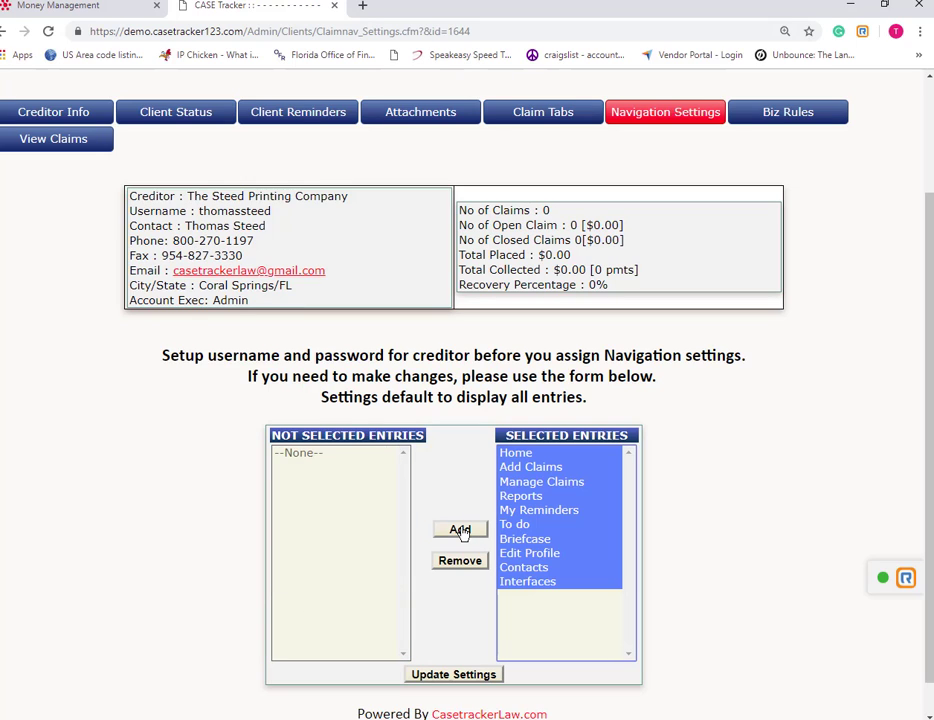
{"action": "left_click", "coordinate": [450, 675]}
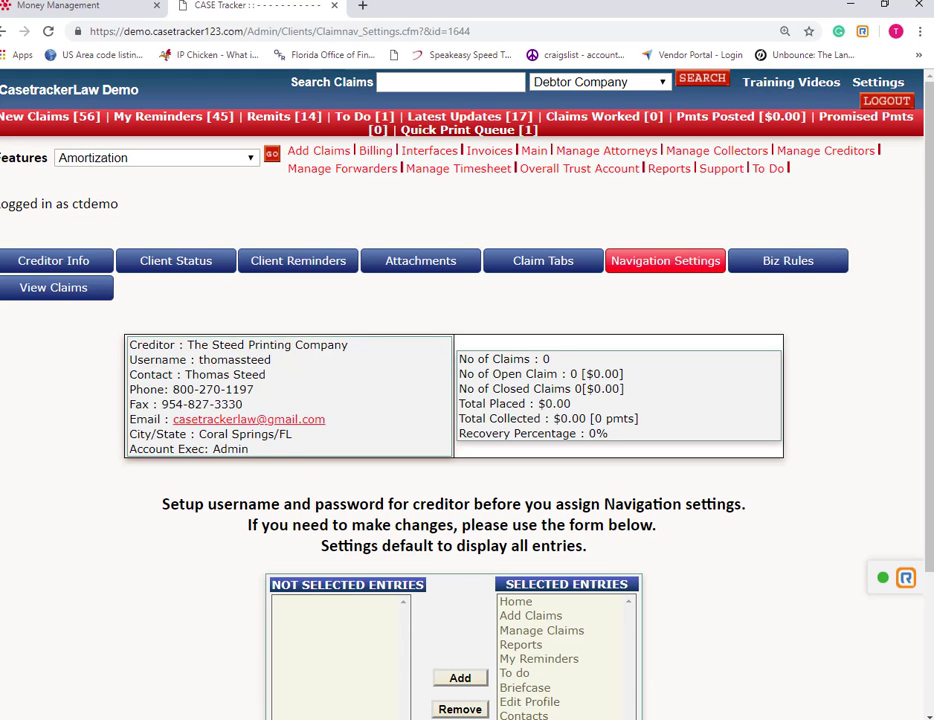
Sign into the Money Management client portal as The Steed Printing Company
{"action": "left_click", "coordinate": [60, 6]}
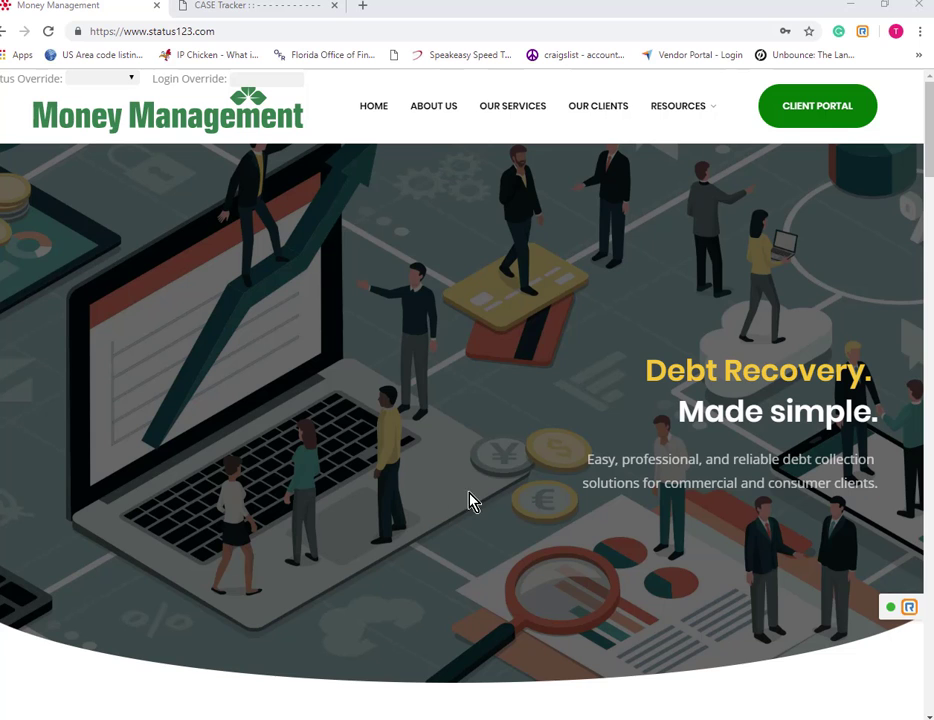
{"action": "left_click", "coordinate": [801, 111]}
{"action": "left_click", "coordinate": [265, 8]}
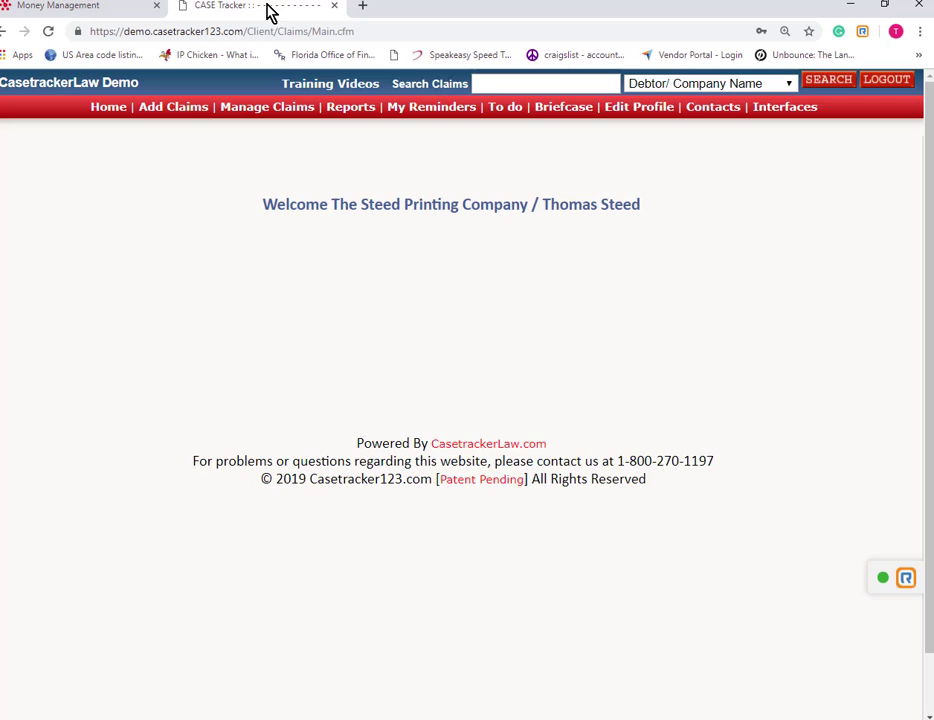
Open the Add Claims form and look through its debtor fields
{"action": "left_click", "coordinate": [105, 112]}
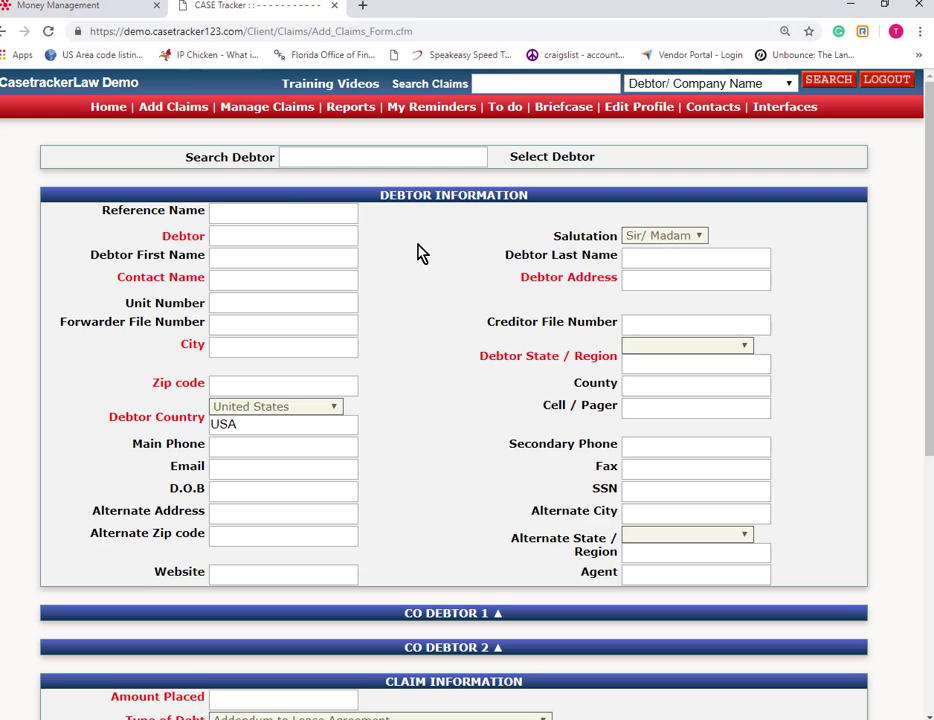
{"action": "scroll", "coordinate": [415, 270], "scroll_direction": "down", "scroll_amount": 3}
{"action": "scroll", "coordinate": [411, 282], "scroll_direction": "down", "scroll_amount": 2}
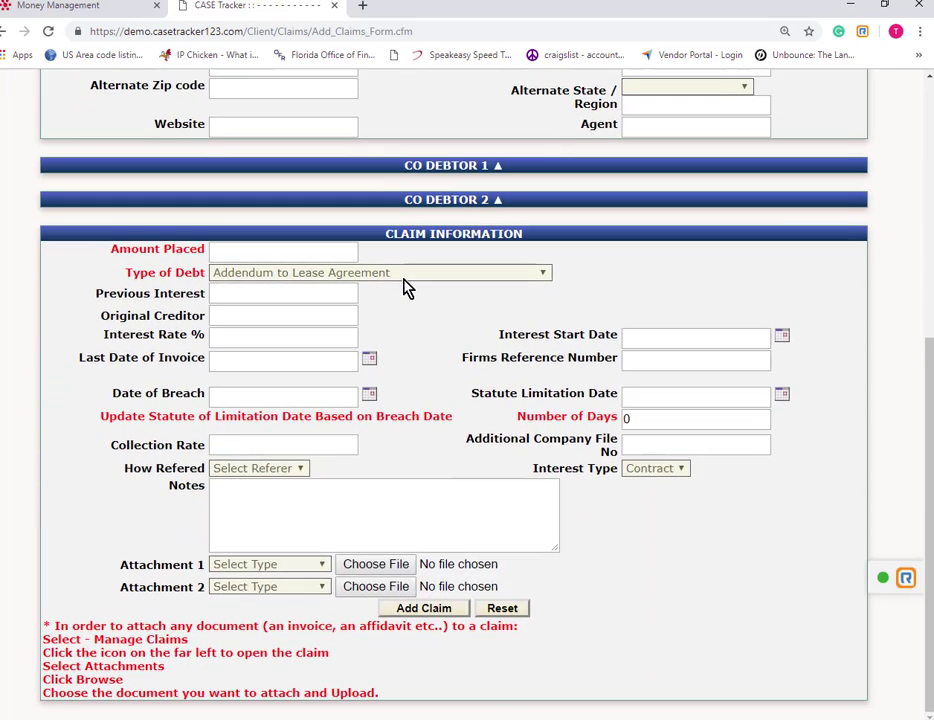
{"action": "scroll", "coordinate": [403, 288], "scroll_direction": "up", "scroll_amount": 6}
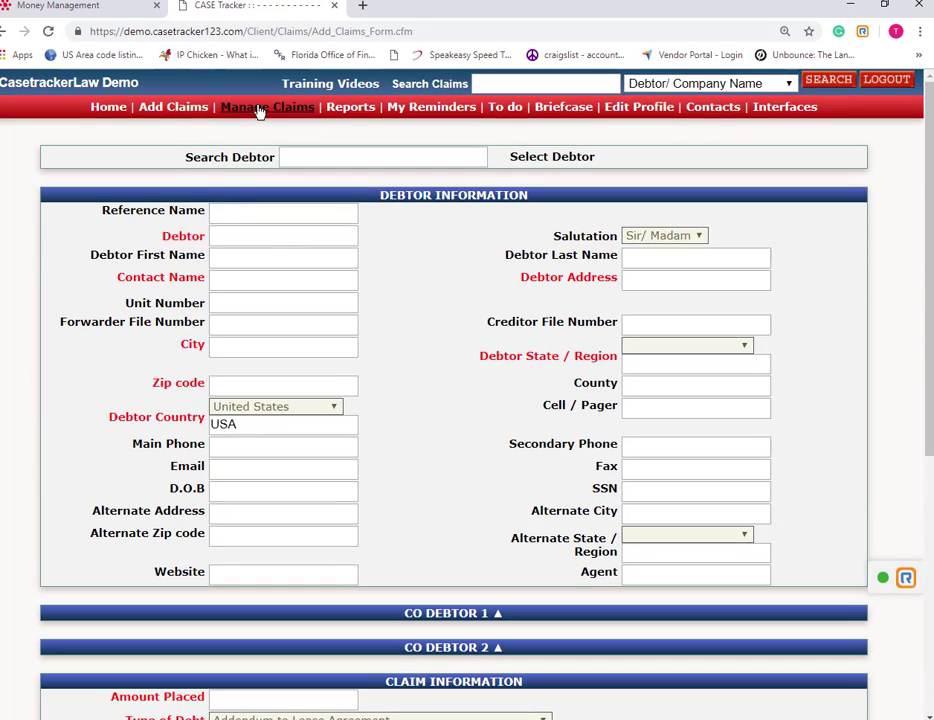
Visit Manage Claims, Reports, My Reminders, To do, Briefcase, Edit Profile, Contacts and Interfaces
{"action": "left_click", "coordinate": [258, 108]}
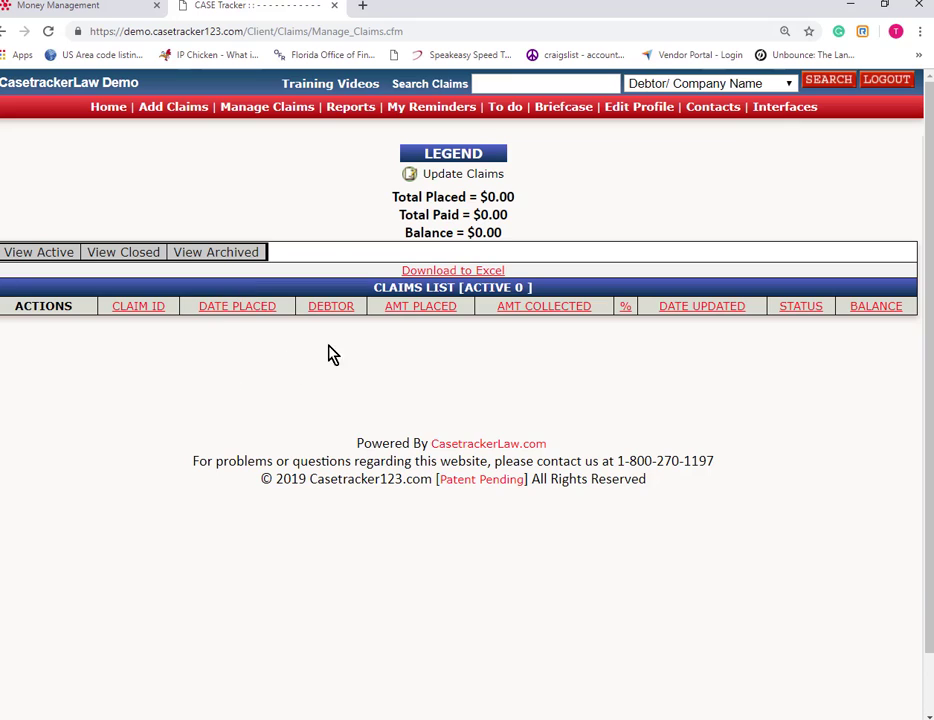
{"action": "left_click", "coordinate": [348, 110]}
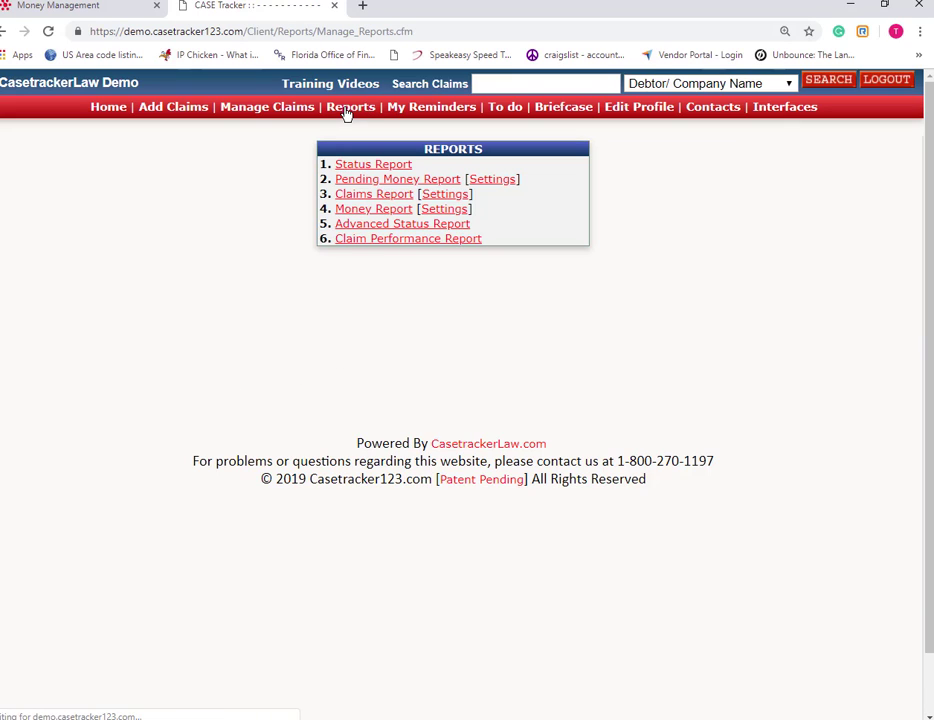
{"action": "left_click", "coordinate": [420, 112]}
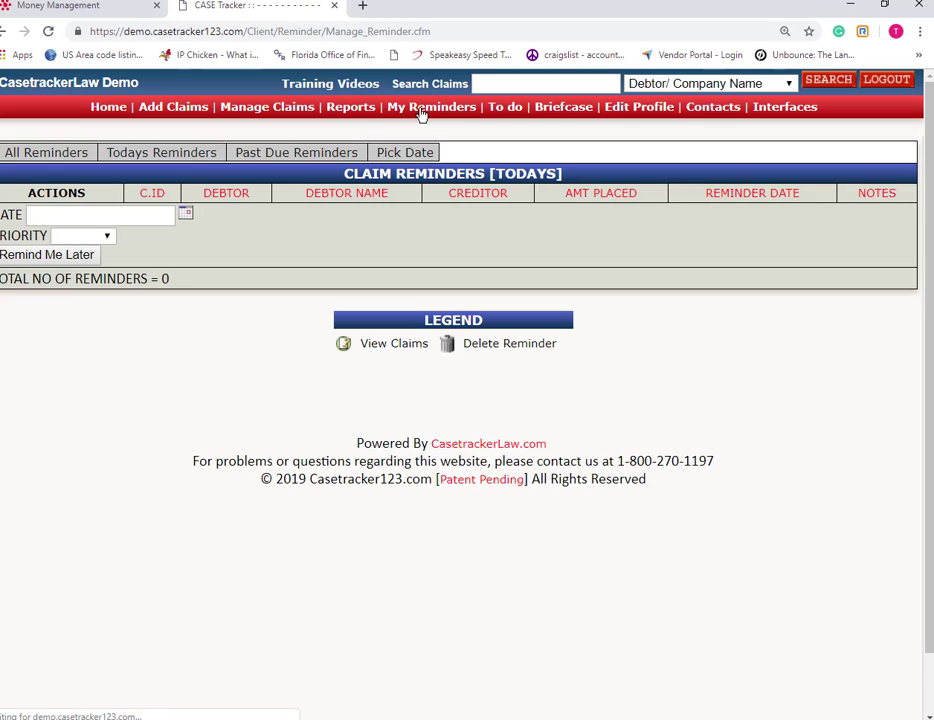
{"action": "left_click", "coordinate": [504, 110]}
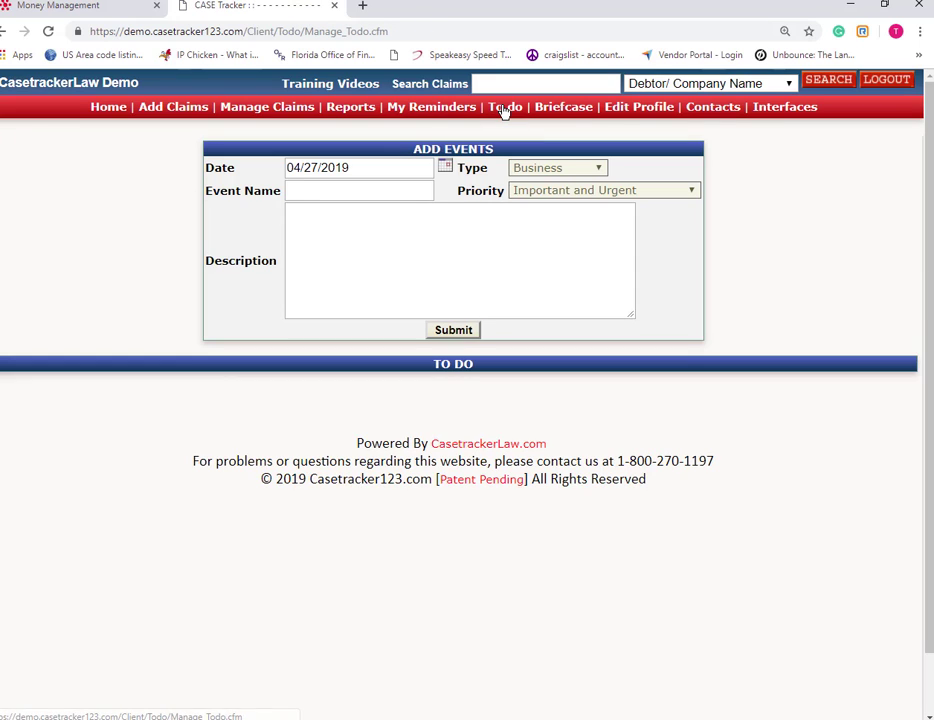
{"action": "left_click", "coordinate": [561, 109]}
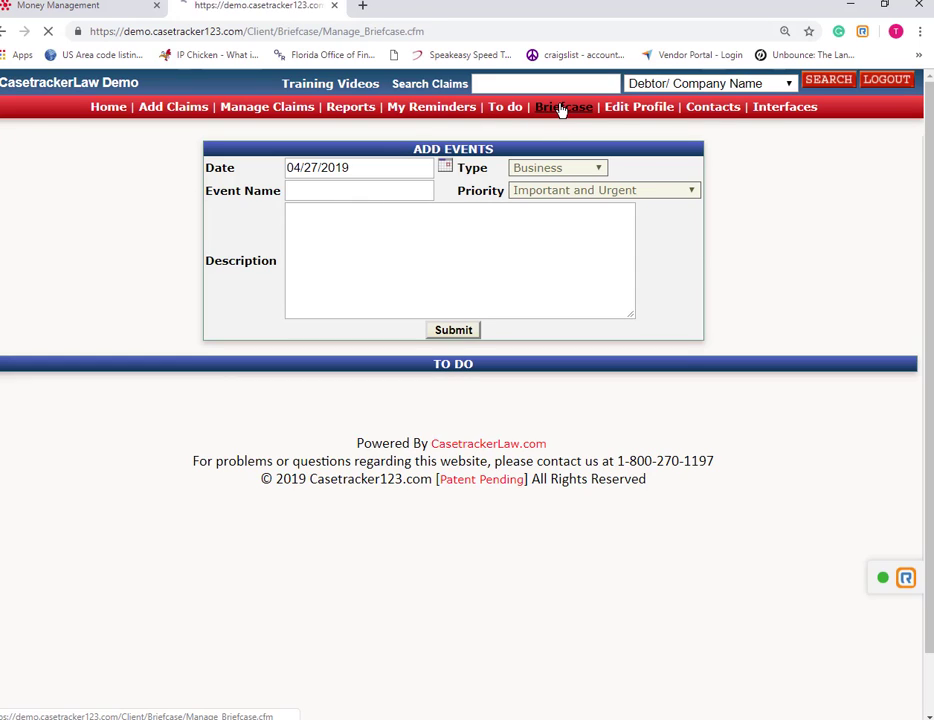
{"action": "left_click", "coordinate": [634, 108]}
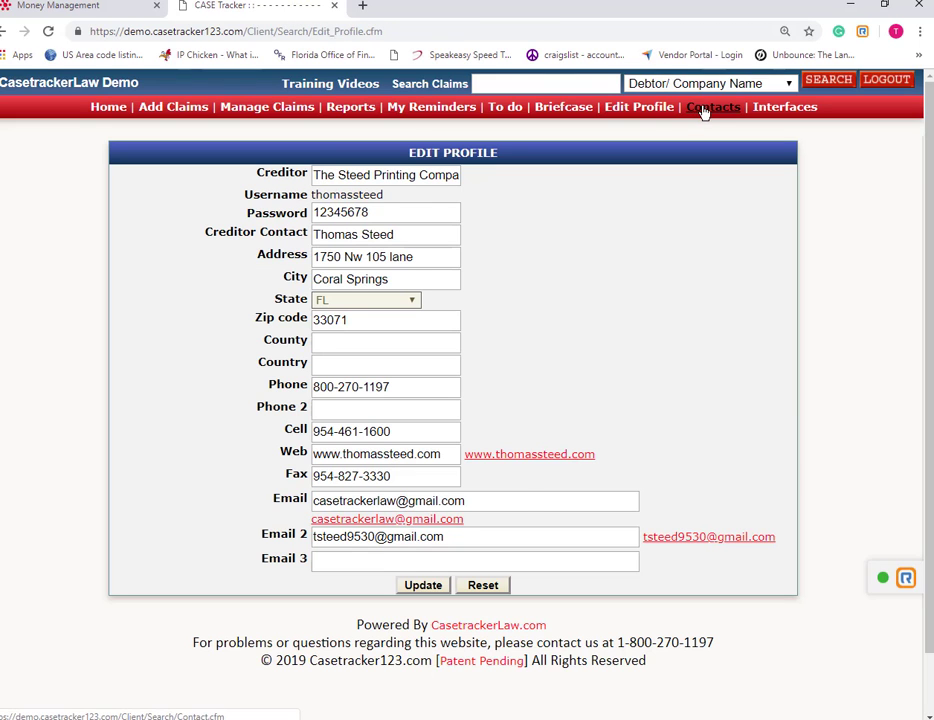
{"action": "left_click", "coordinate": [703, 108]}
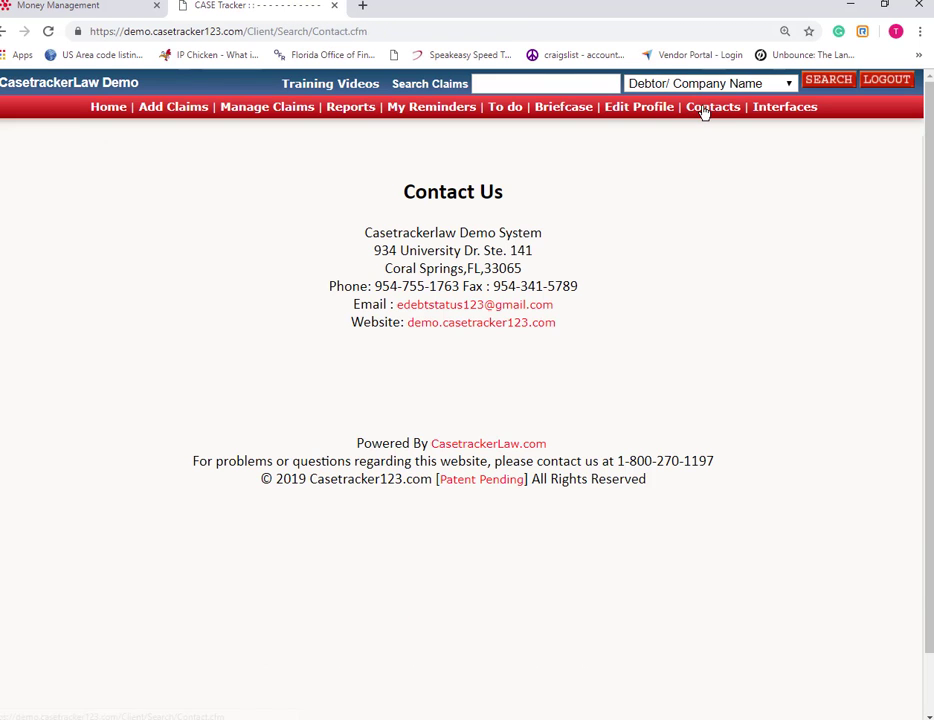
{"action": "left_click", "coordinate": [776, 108]}
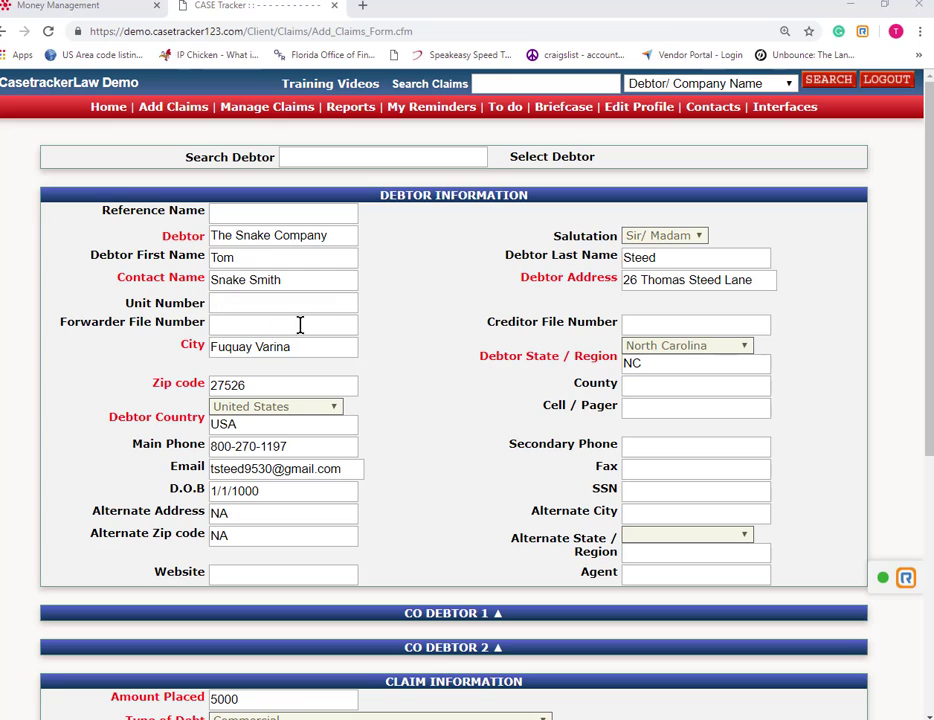
Expand and collapse the CO DEBTOR 1 and CO DEBTOR 2 sections of the claim form
{"action": "scroll", "coordinate": [428, 362], "scroll_direction": "down", "scroll_amount": 2}
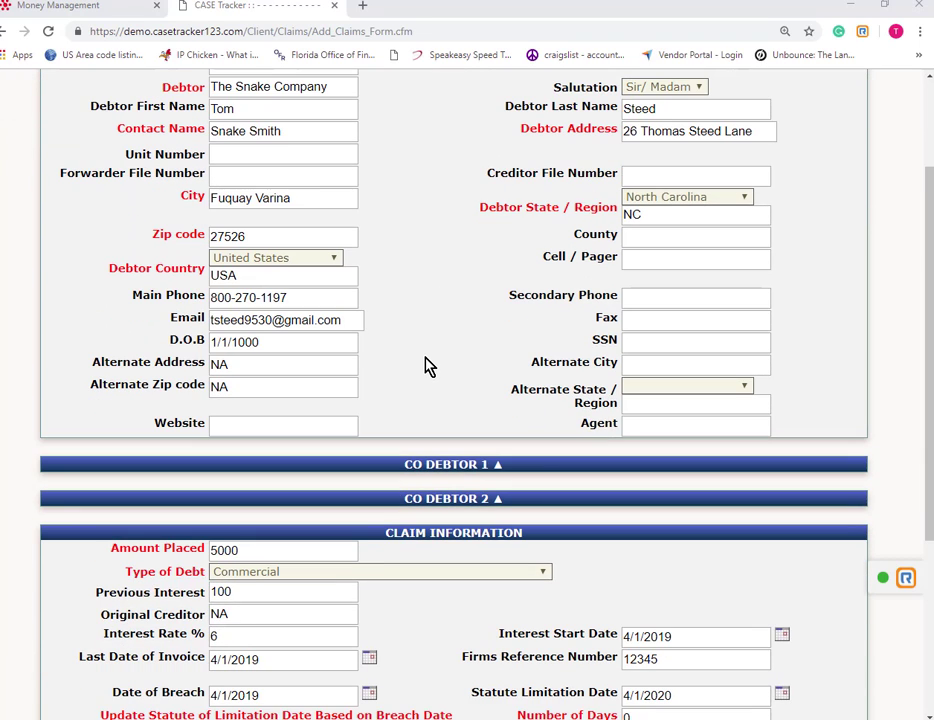
{"action": "left_click", "coordinate": [497, 468]}
{"action": "left_click", "coordinate": [497, 468]}
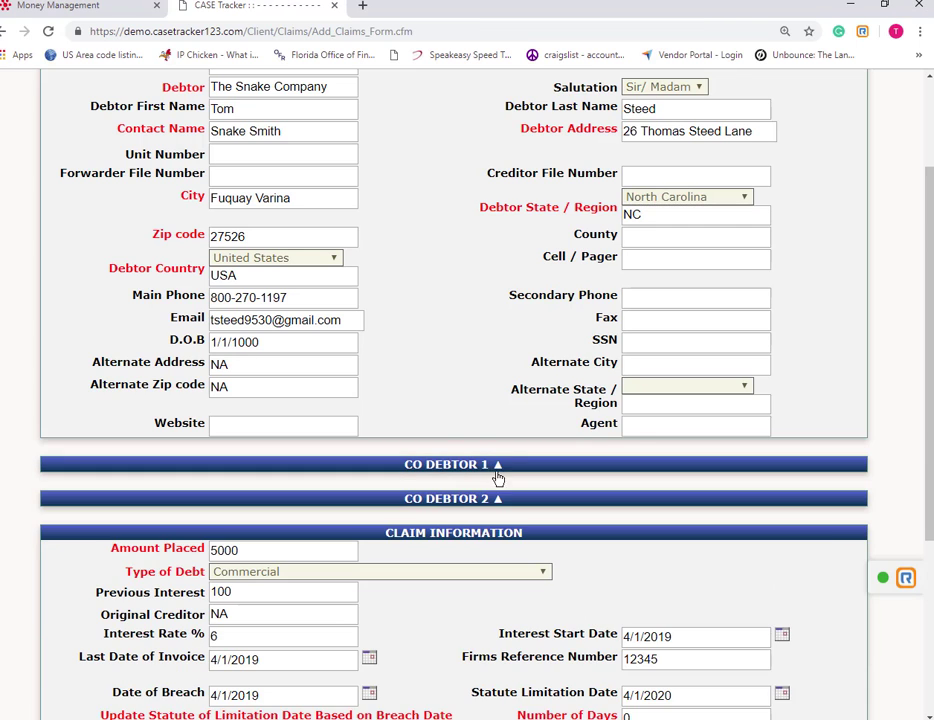
{"action": "scroll", "coordinate": [496, 480], "scroll_direction": "down", "scroll_amount": 2}
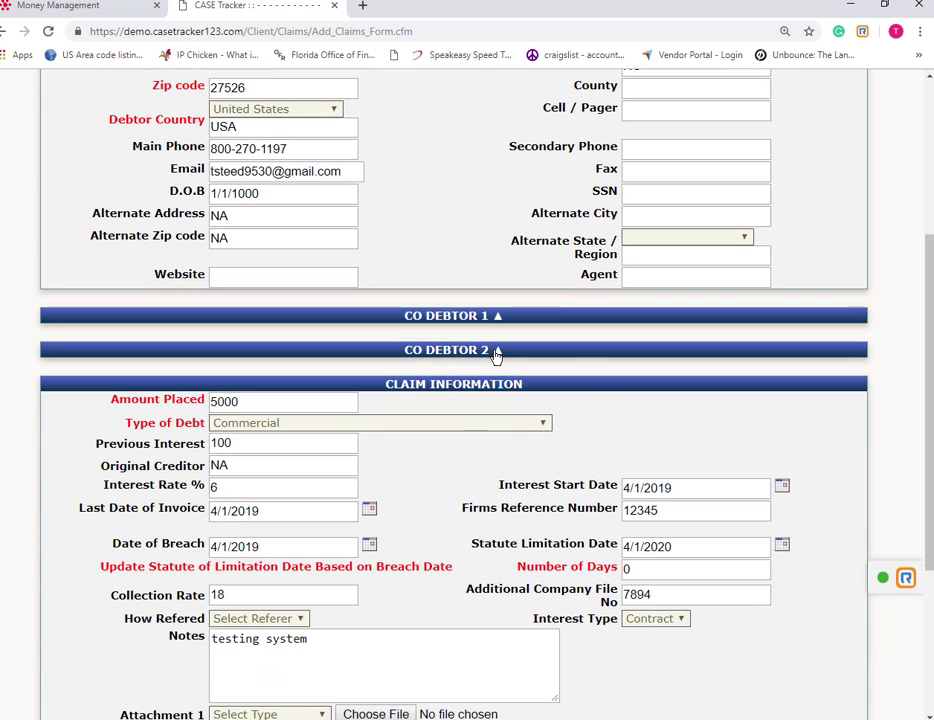
{"action": "left_click", "coordinate": [497, 352]}
{"action": "left_click", "coordinate": [497, 352]}
{"action": "left_click", "coordinate": [497, 352]}
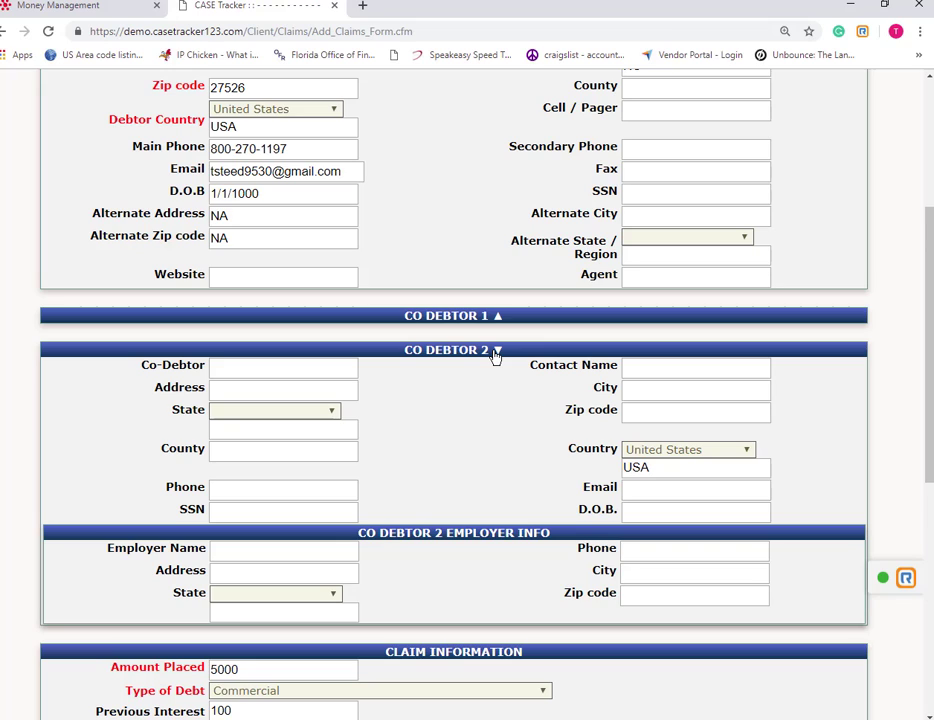
{"action": "left_click", "coordinate": [495, 352]}
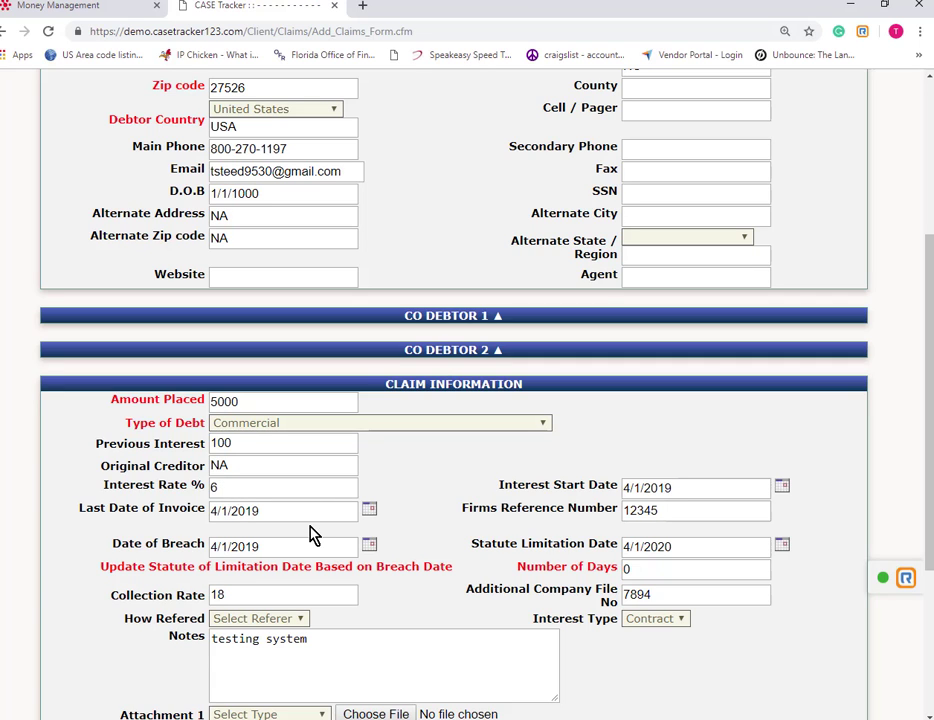
Check the claim's collection rate of 18 alongside Commercial debt and 6% interest
{"action": "scroll", "coordinate": [311, 536], "scroll_direction": "down", "scroll_amount": 3}
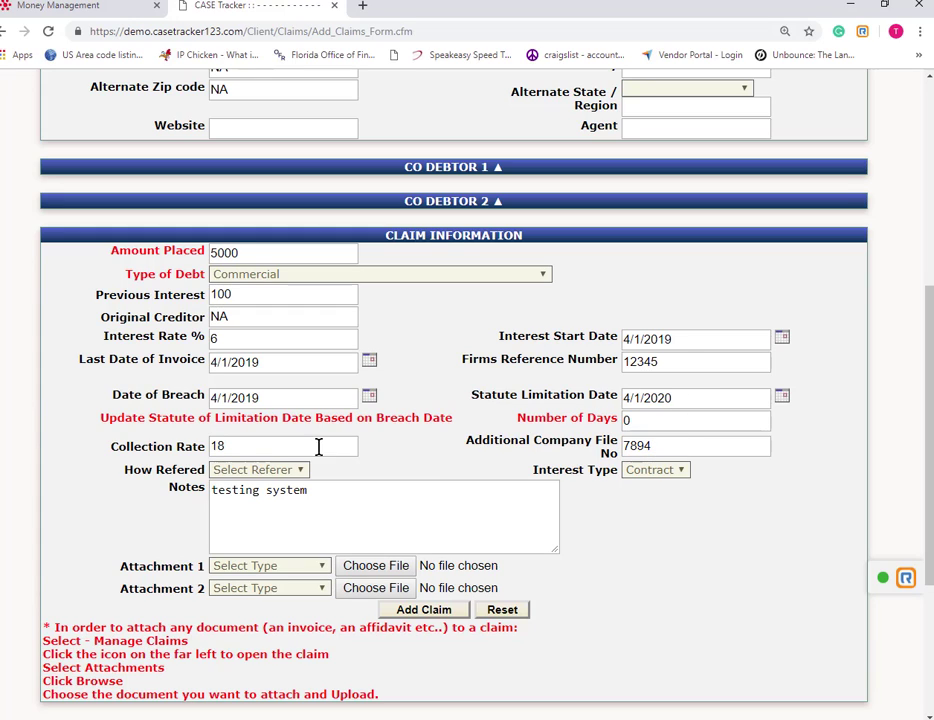
{"action": "left_click_drag", "start_coordinate": [236, 445], "coordinate": [210, 452]}
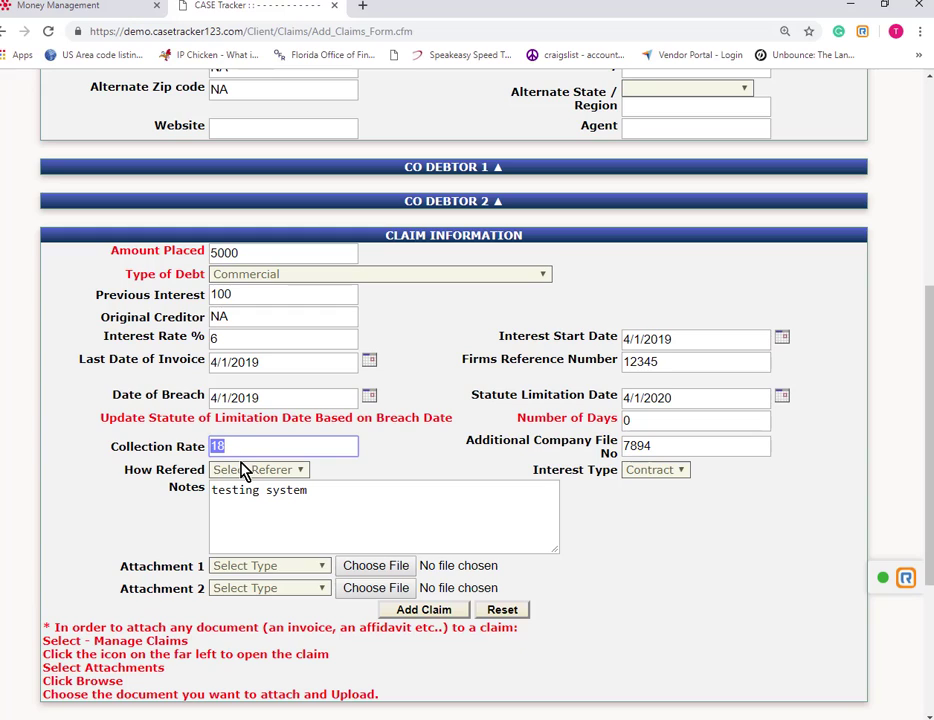
{"action": "left_click", "coordinate": [243, 448]}
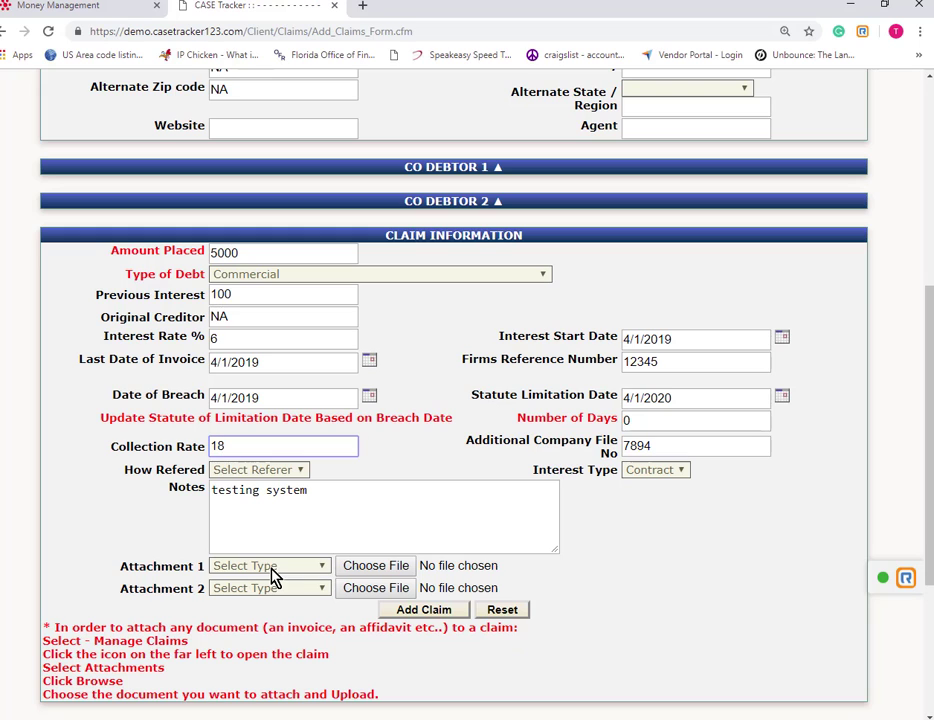
Skip the attachment and add the $5,000.00 claim against The Snake Company
{"action": "left_click", "coordinate": [375, 570]}
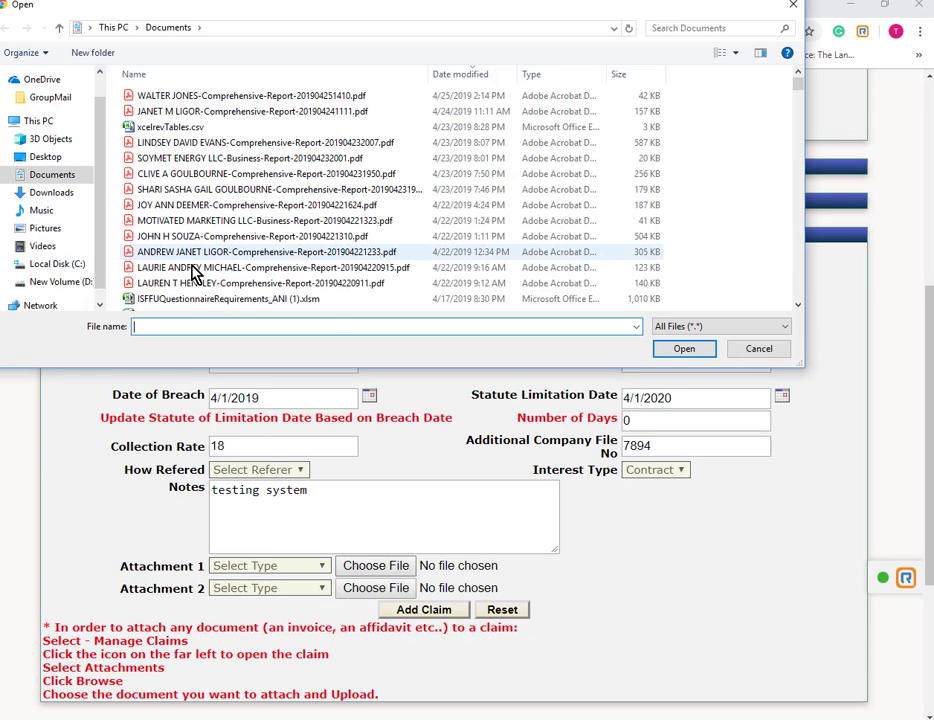
{"action": "left_click", "coordinate": [763, 352]}
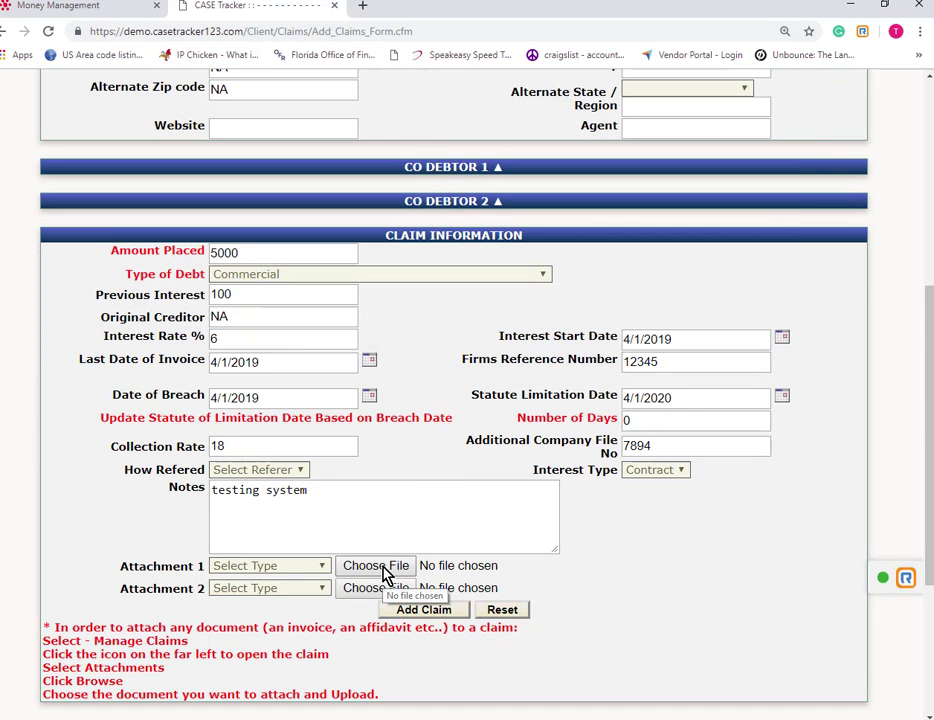
{"action": "scroll", "coordinate": [386, 576], "scroll_direction": "down", "scroll_amount": 2}
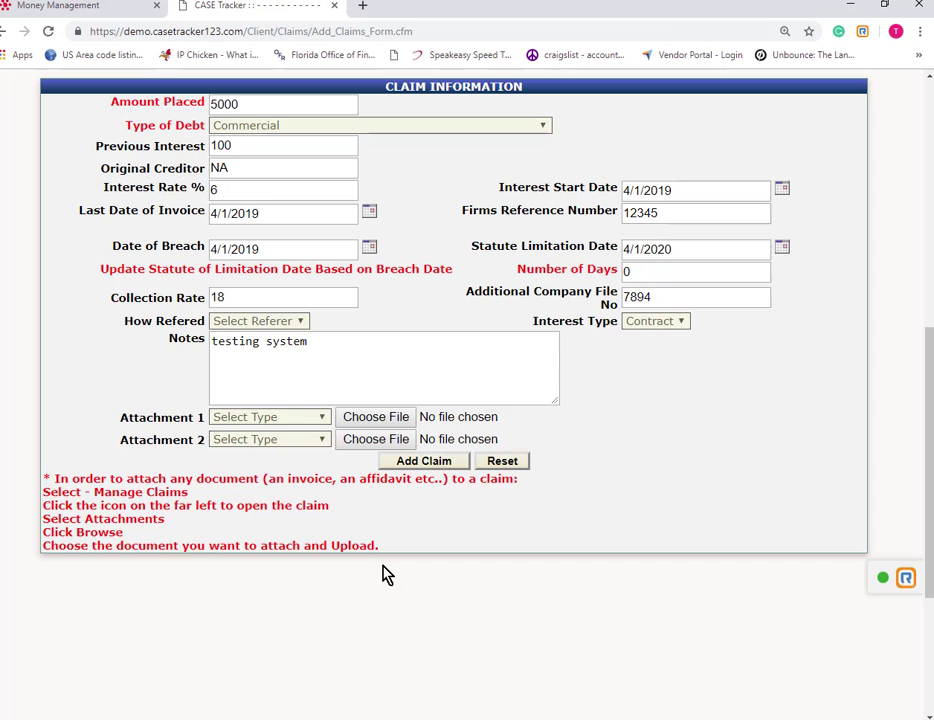
{"action": "left_click", "coordinate": [425, 466]}
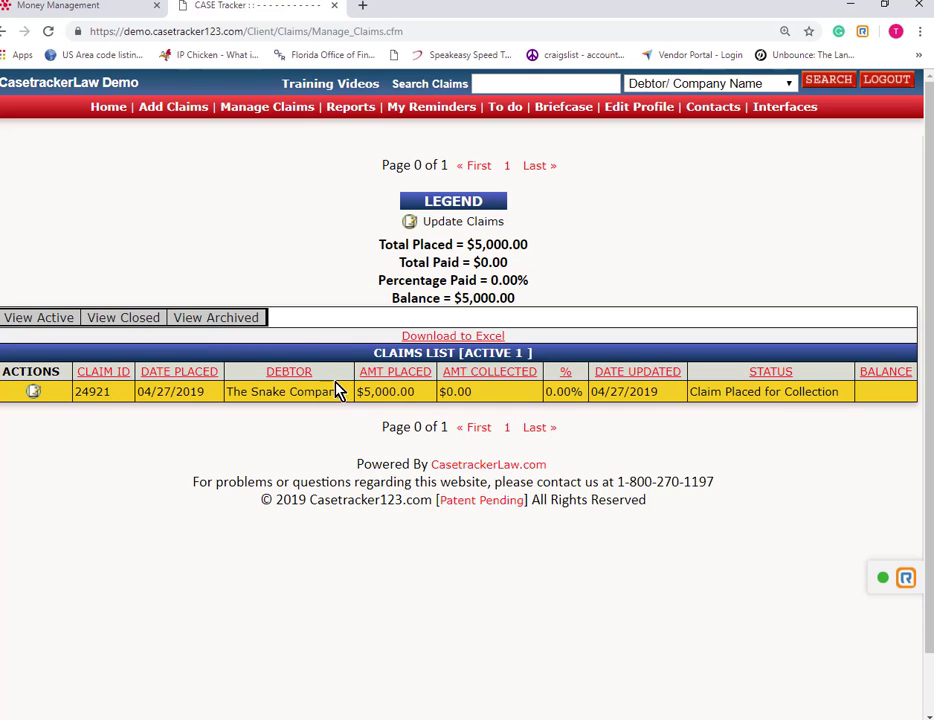
Leave the new-claim form and show the active claims list with The Snake Company's claim 24921
{"action": "left_click", "coordinate": [101, 107]}
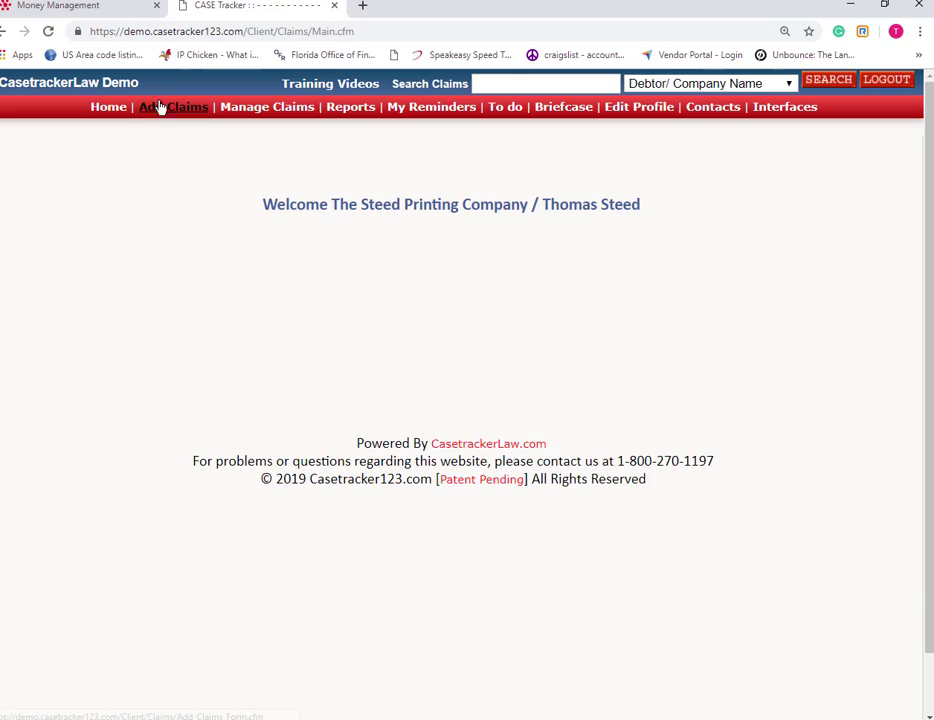
{"action": "left_click", "coordinate": [160, 107]}
{"action": "scroll", "coordinate": [440, 475], "scroll_direction": "down", "scroll_amount": 3}
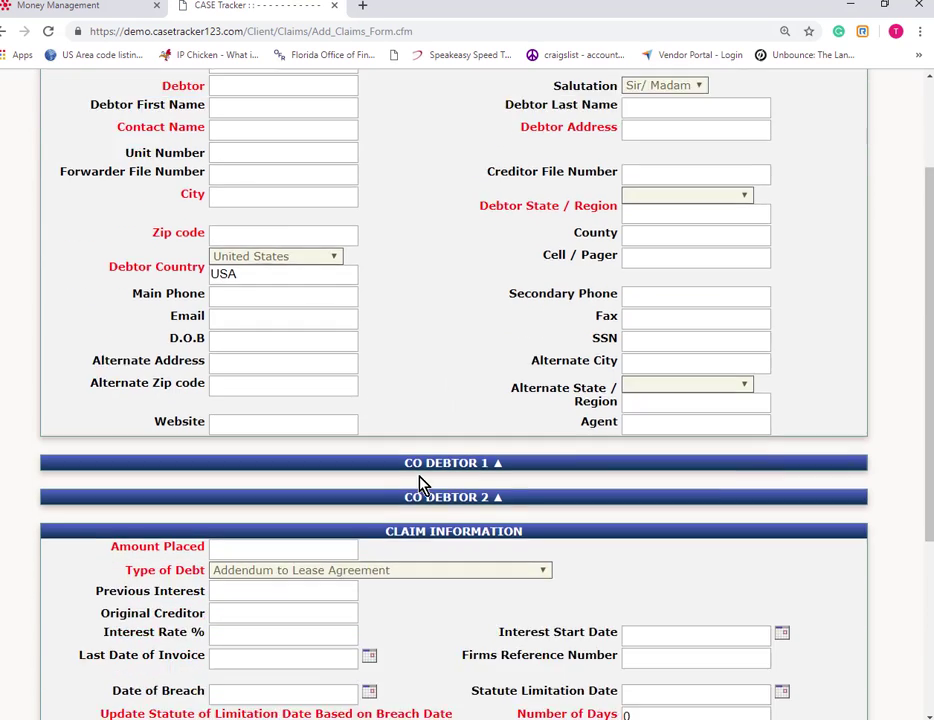
{"action": "scroll", "coordinate": [420, 484], "scroll_direction": "down", "scroll_amount": 6}
{"action": "scroll", "coordinate": [397, 488], "scroll_direction": "up", "scroll_amount": 10}
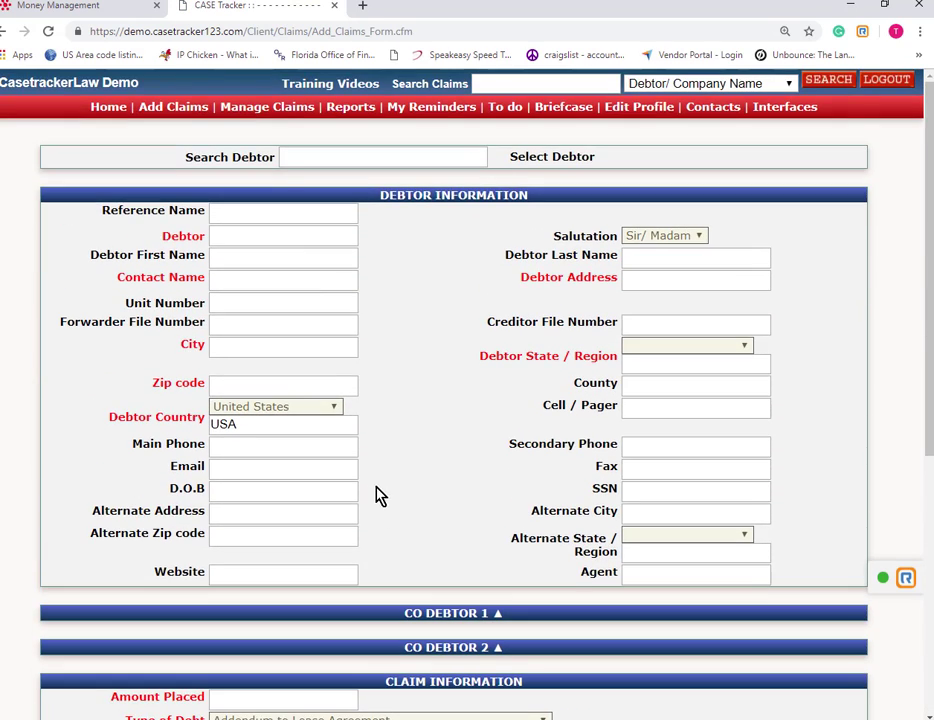
{"action": "left_click", "coordinate": [265, 107]}
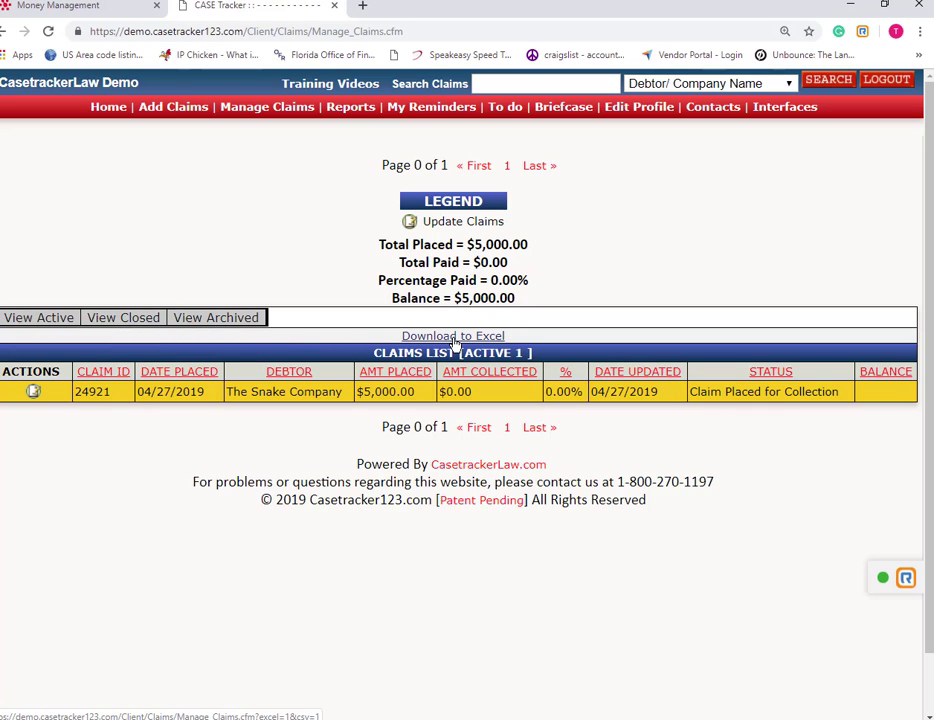
Add the note 'test system' to claim 24921, try saving, and dismiss the guarantor-required alert
{"action": "left_click", "coordinate": [33, 393]}
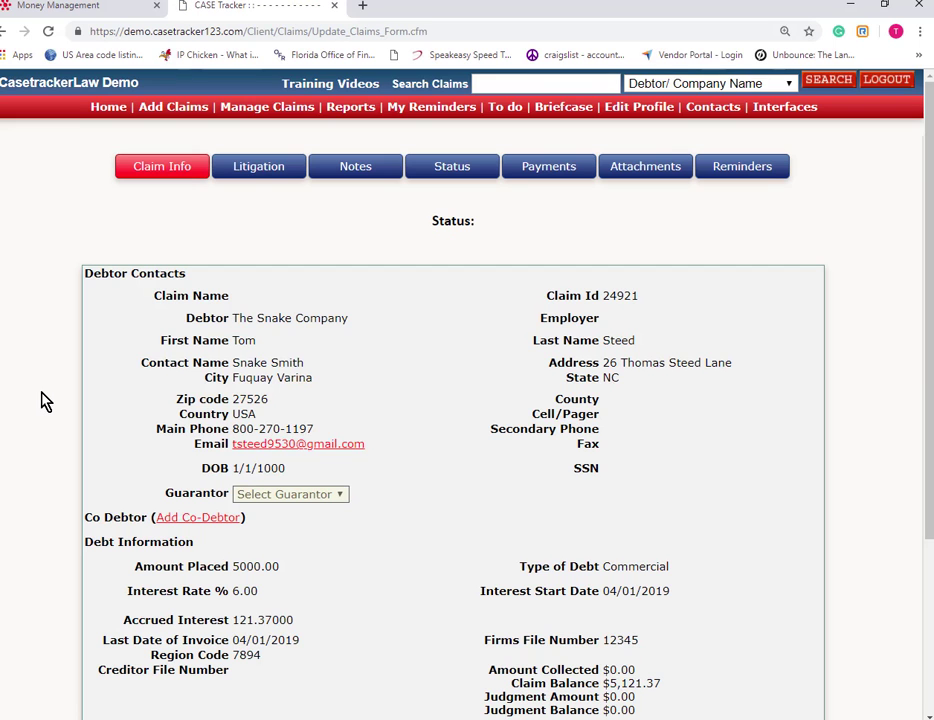
{"action": "scroll", "coordinate": [52, 393], "scroll_direction": "down", "scroll_amount": 1}
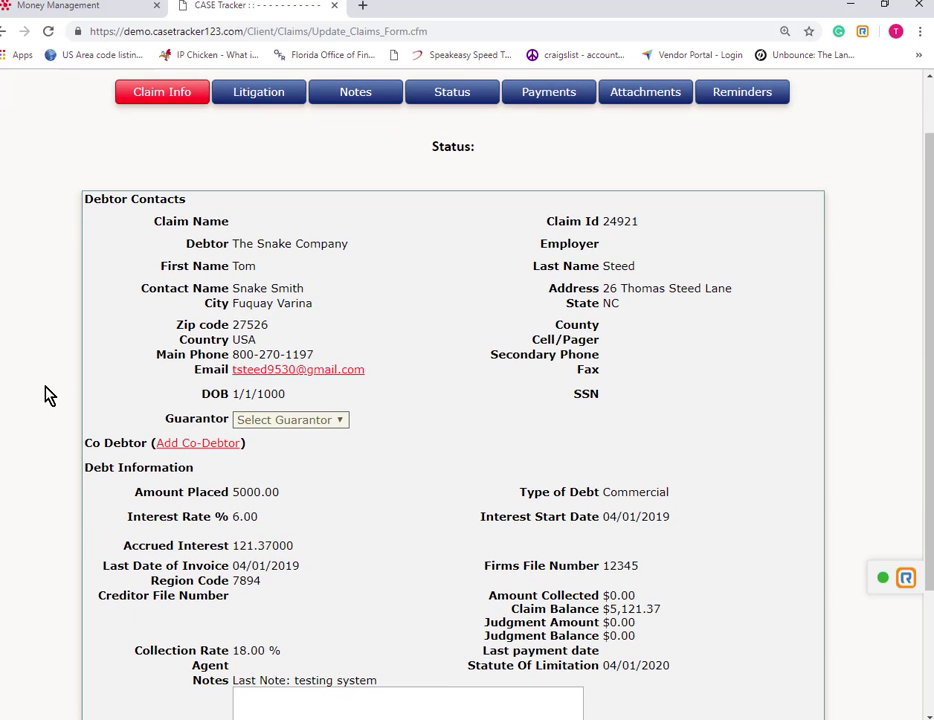
{"action": "scroll", "coordinate": [47, 395], "scroll_direction": "down", "scroll_amount": 1}
{"action": "scroll", "coordinate": [47, 395], "scroll_direction": "down", "scroll_amount": 1}
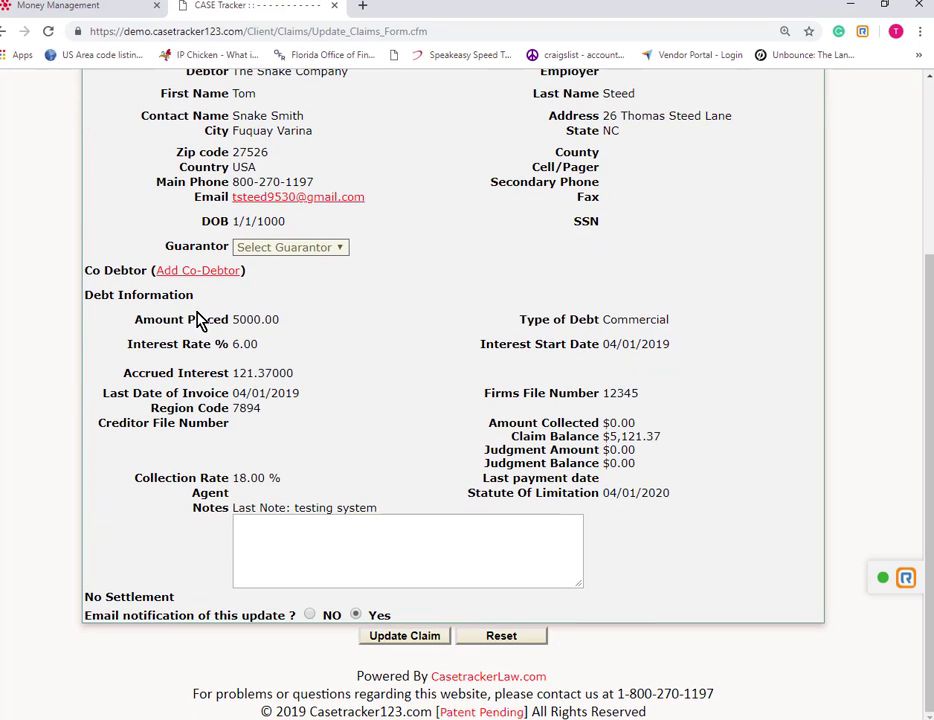
{"action": "left_click", "coordinate": [257, 529]}
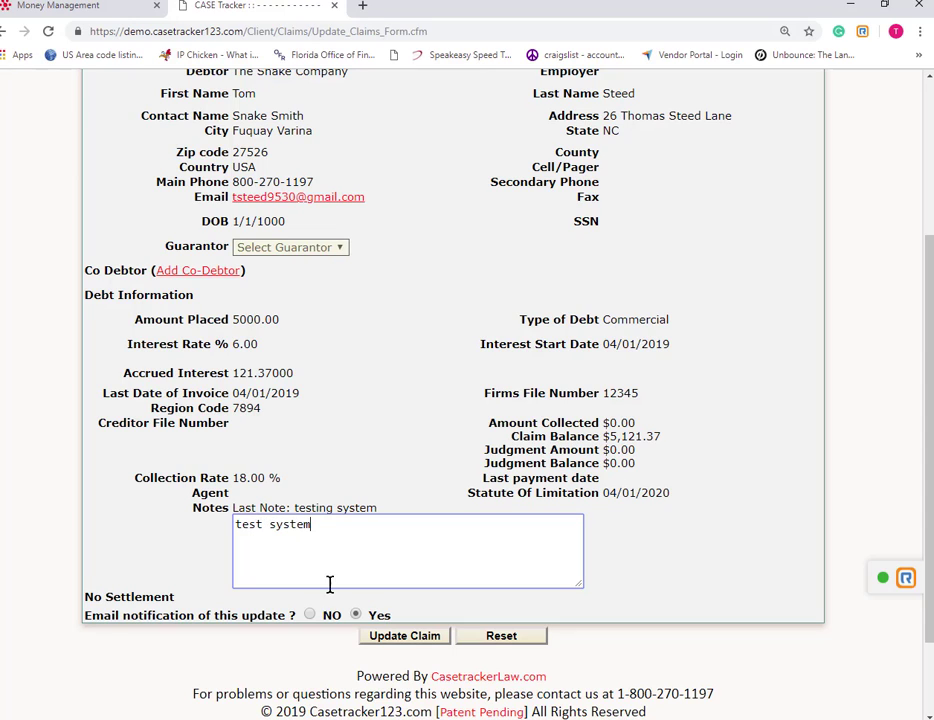
{"action": "left_click", "coordinate": [404, 637]}
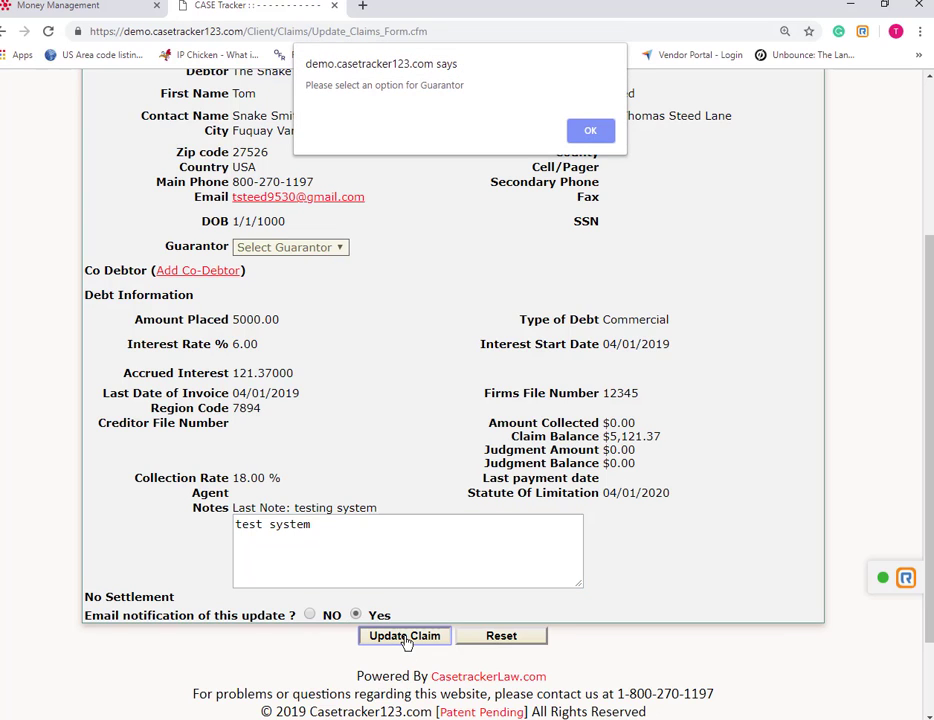
{"action": "left_click", "coordinate": [588, 132]}
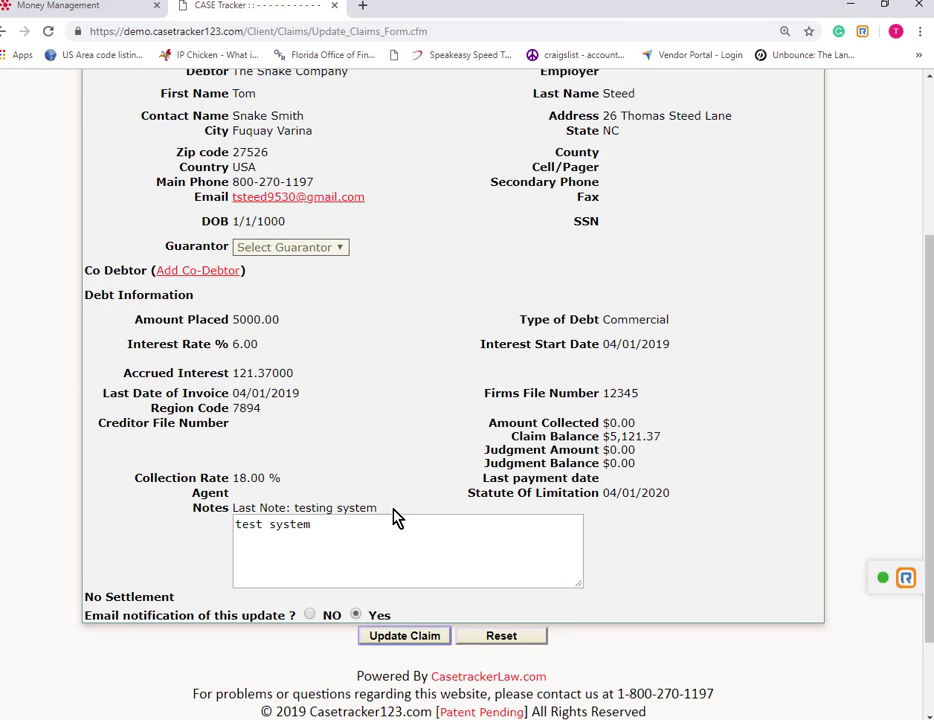
{"action": "scroll", "coordinate": [378, 605], "scroll_direction": "up", "scroll_amount": 3}
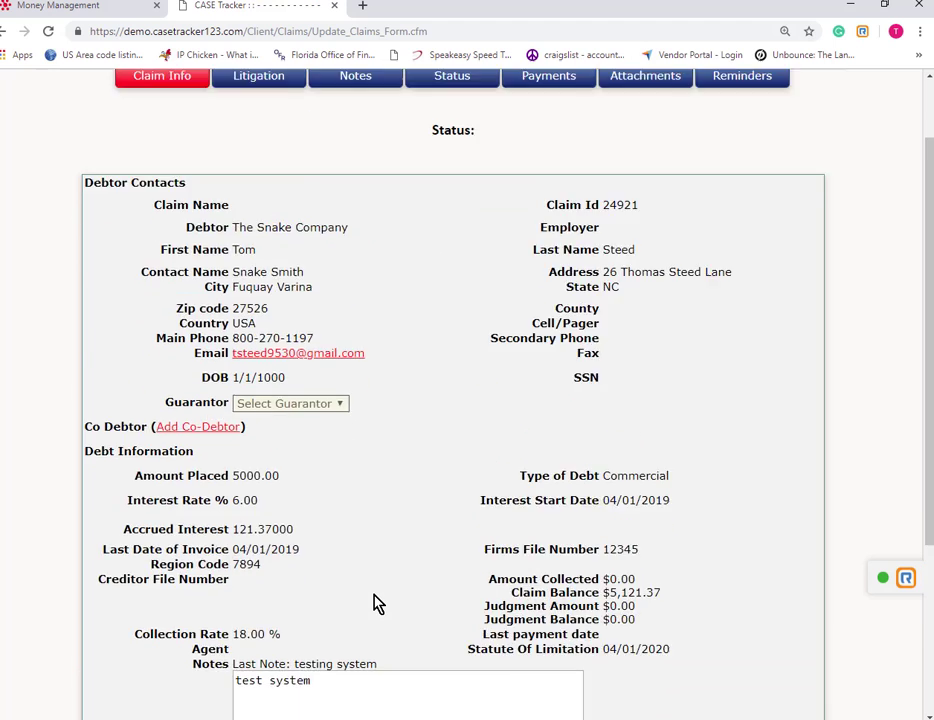
View The Snake Company claim's notes history, then its litigation details
{"action": "left_click", "coordinate": [364, 169]}
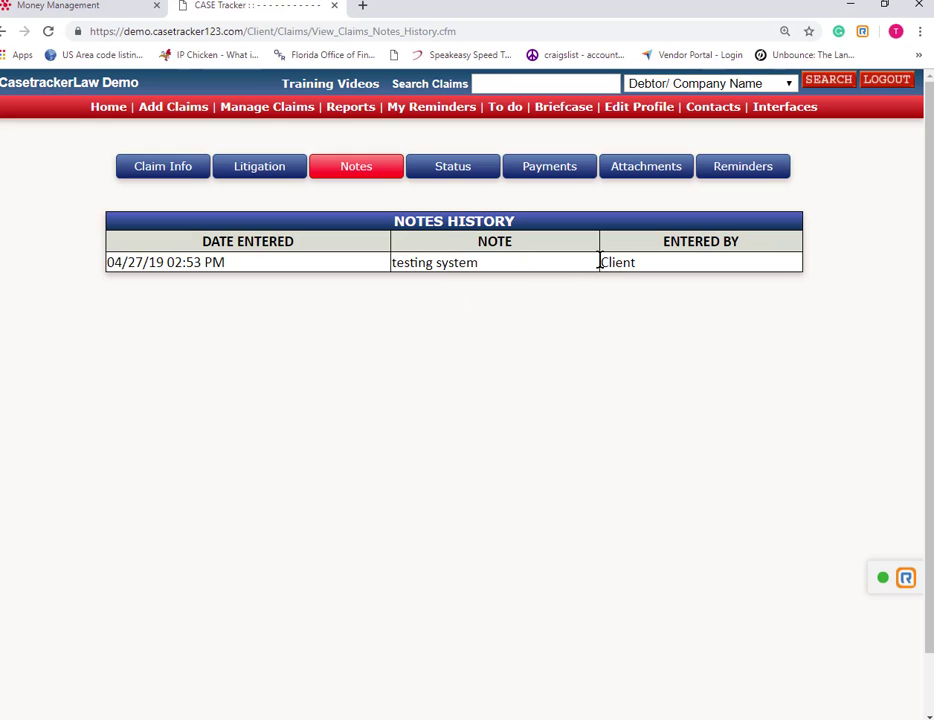
{"action": "left_click", "coordinate": [265, 171]}
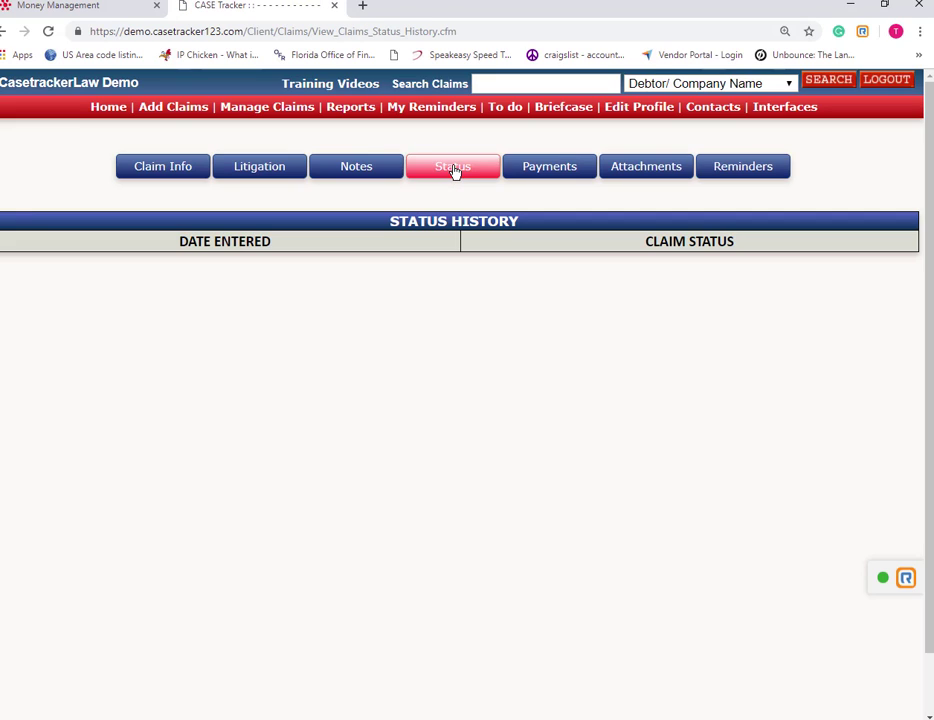
Generate the status report for all accounts and view the pending money report
{"action": "left_click", "coordinate": [347, 109]}
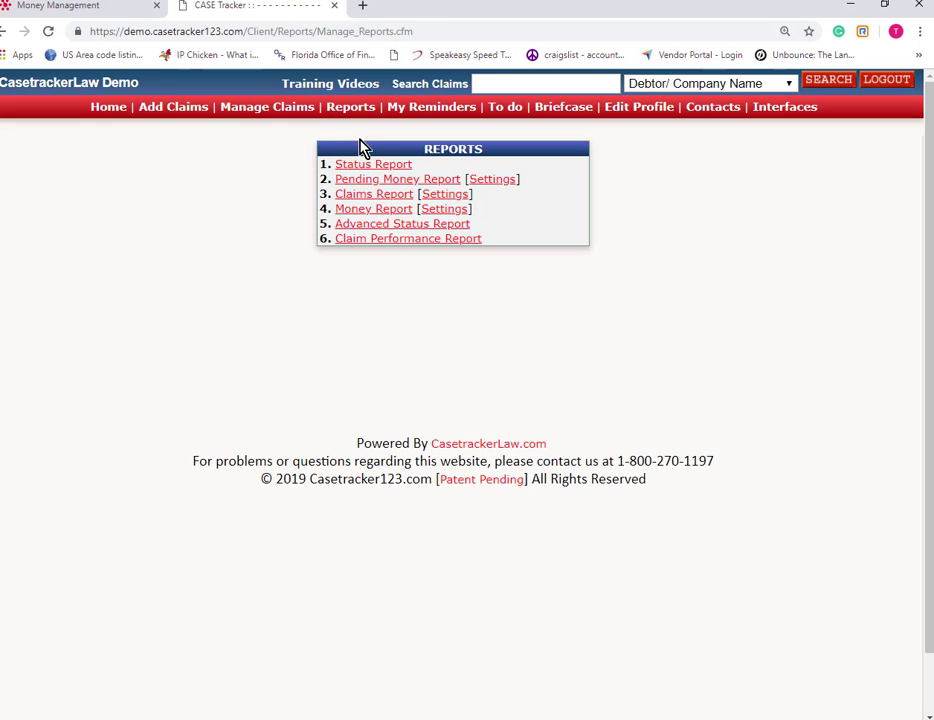
{"action": "left_click", "coordinate": [361, 171]}
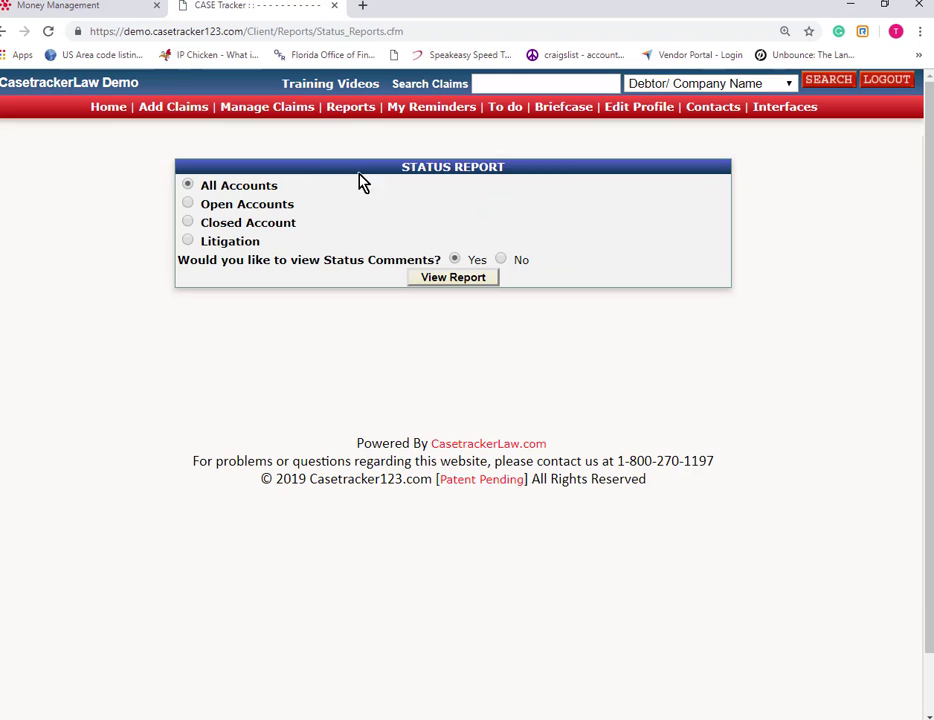
{"action": "left_click", "coordinate": [430, 280]}
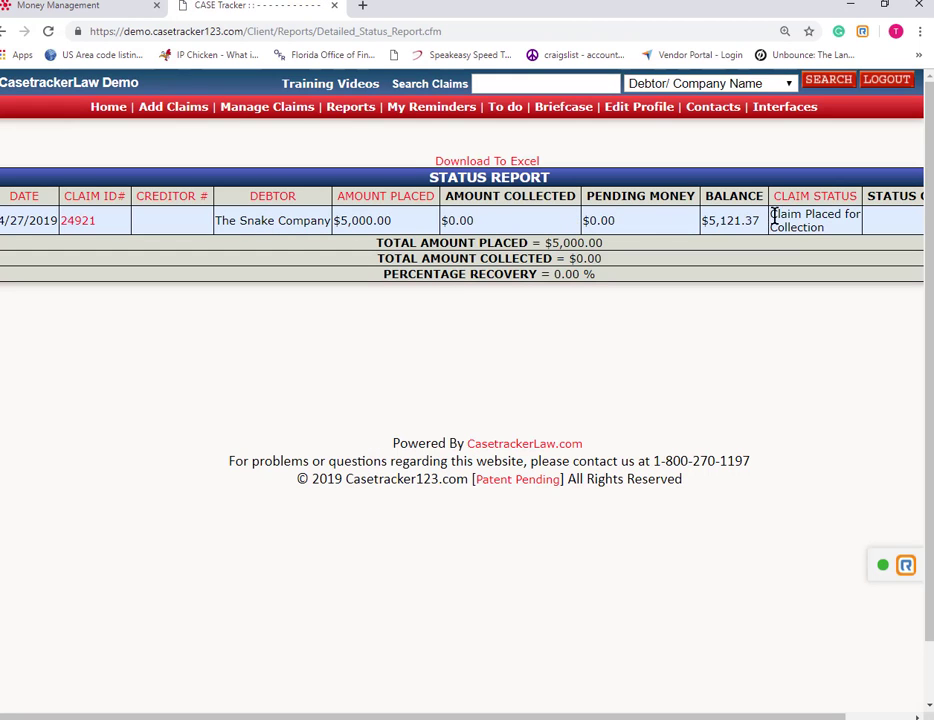
{"action": "left_click", "coordinate": [352, 112]}
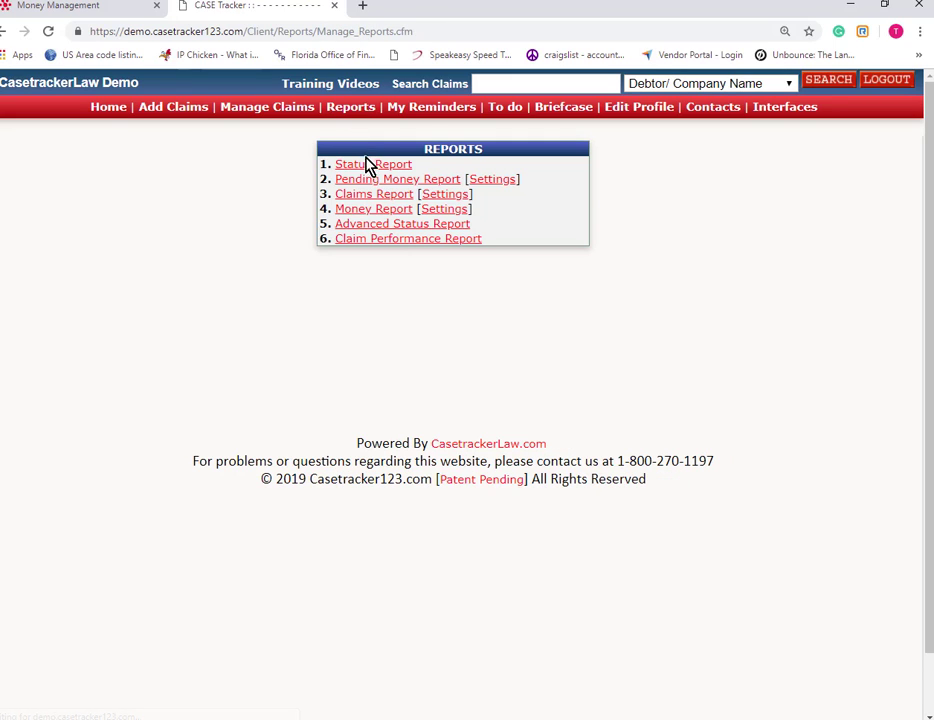
{"action": "left_click", "coordinate": [369, 186]}
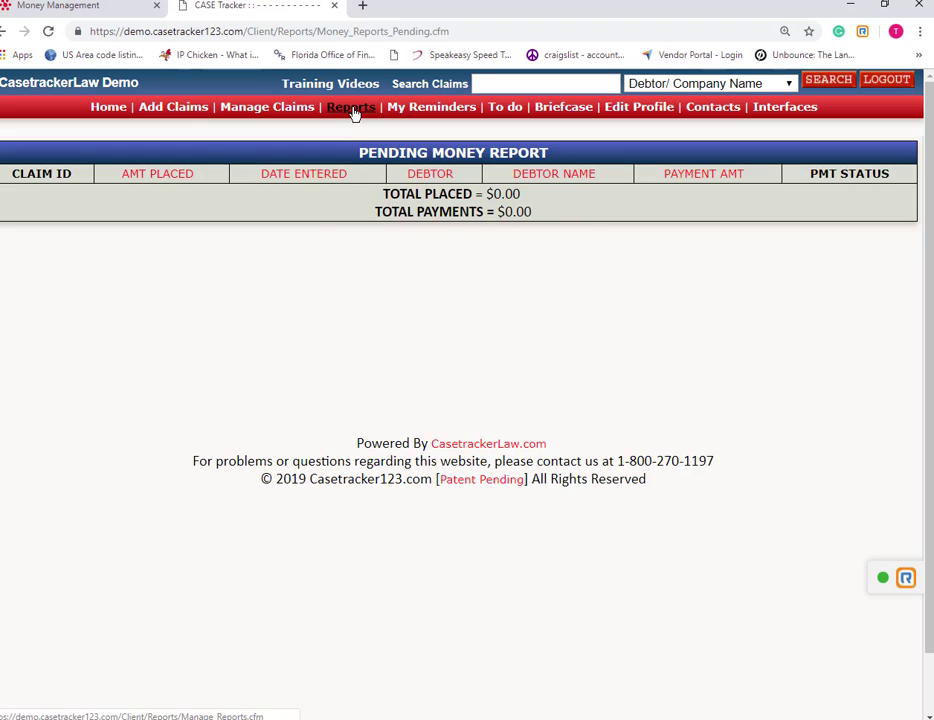
{"action": "left_click", "coordinate": [353, 111]}
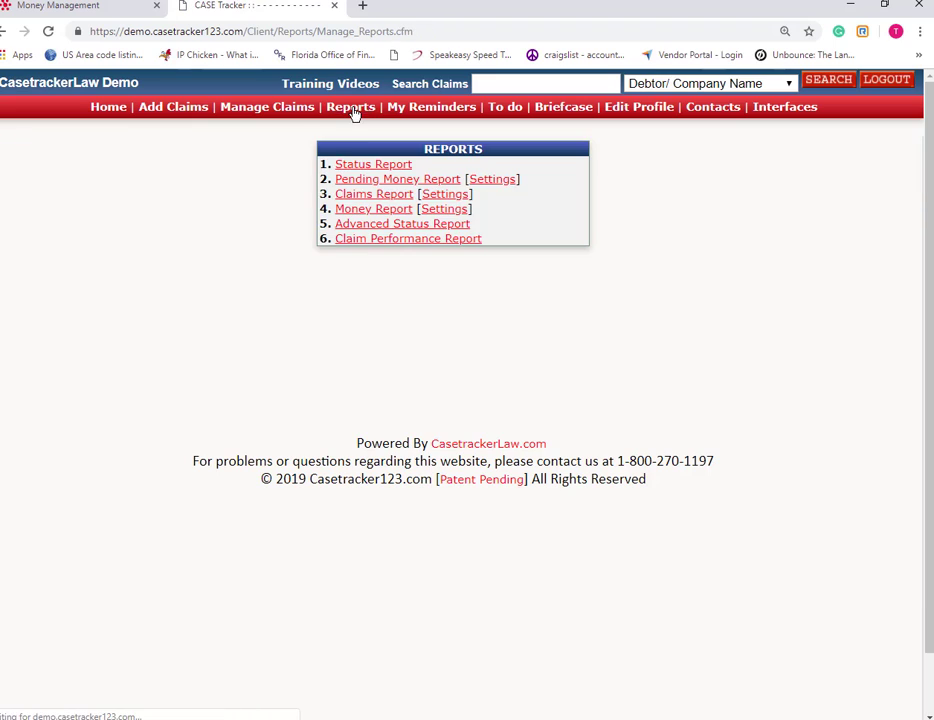
Generate the claims report for the date range and review the advanced status report filters
{"action": "left_click", "coordinate": [366, 200]}
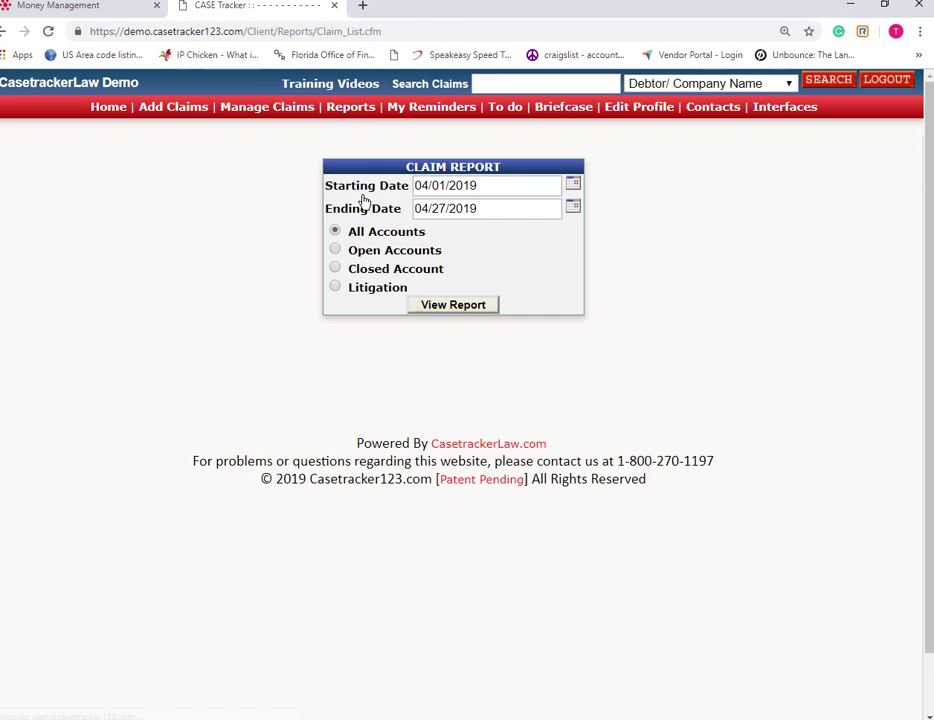
{"action": "left_click", "coordinate": [447, 306]}
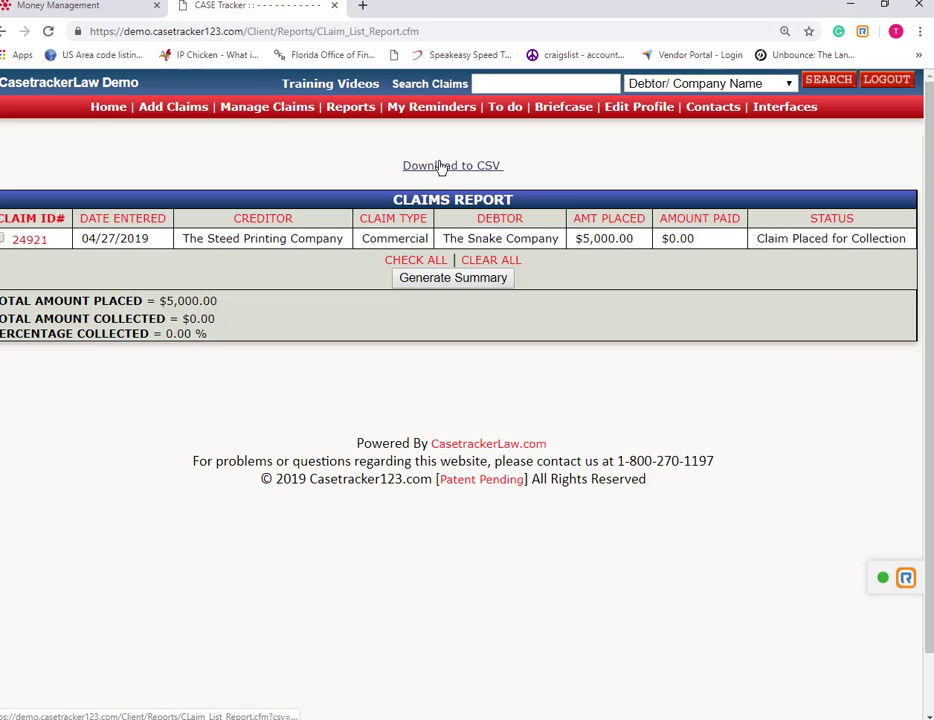
{"action": "left_click", "coordinate": [345, 110]}
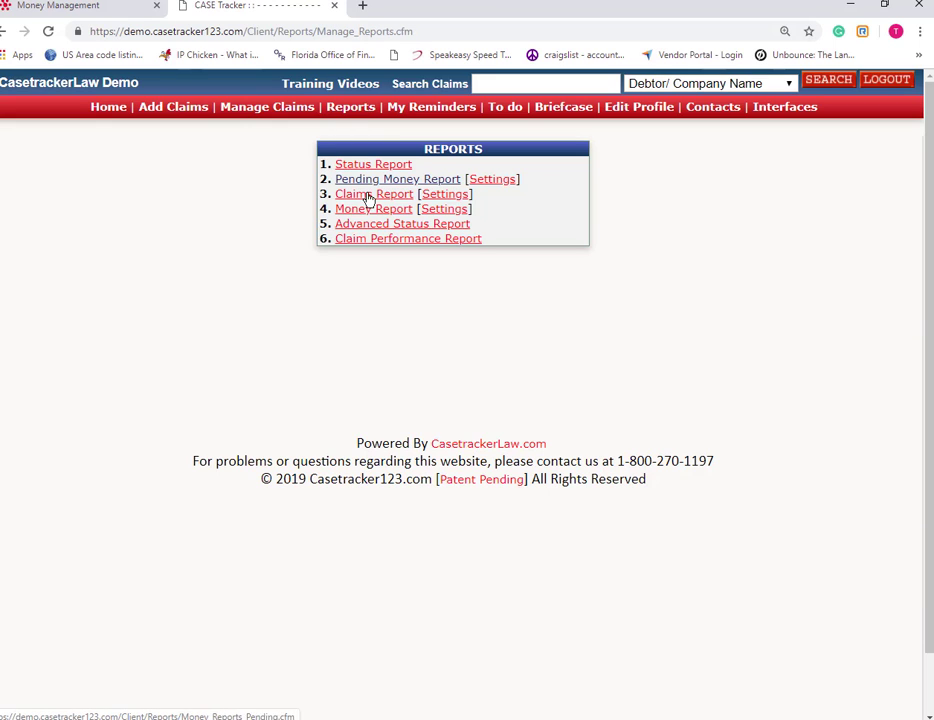
{"action": "left_click", "coordinate": [373, 226]}
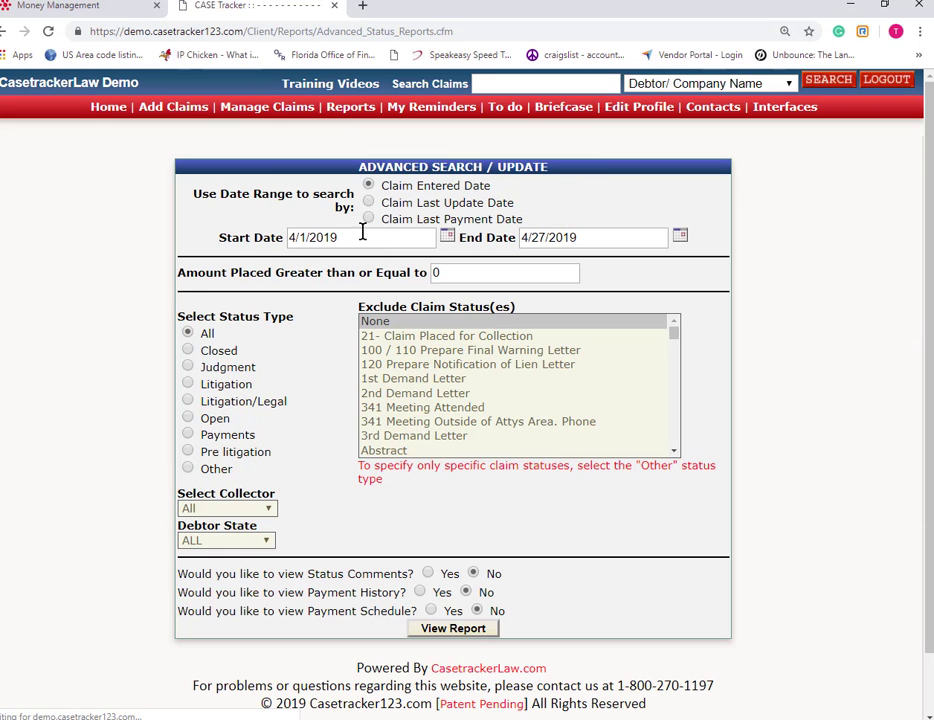
{"action": "scroll", "coordinate": [353, 237], "scroll_direction": "down", "scroll_amount": 2}
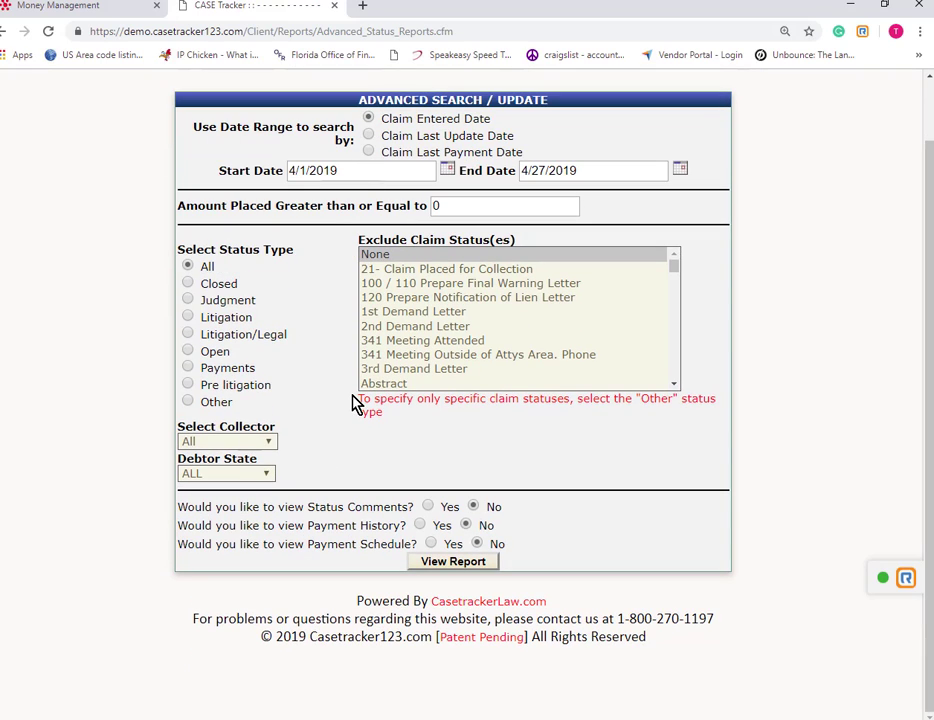
{"action": "left_click_drag", "start_coordinate": [677, 272], "coordinate": [670, 245]}
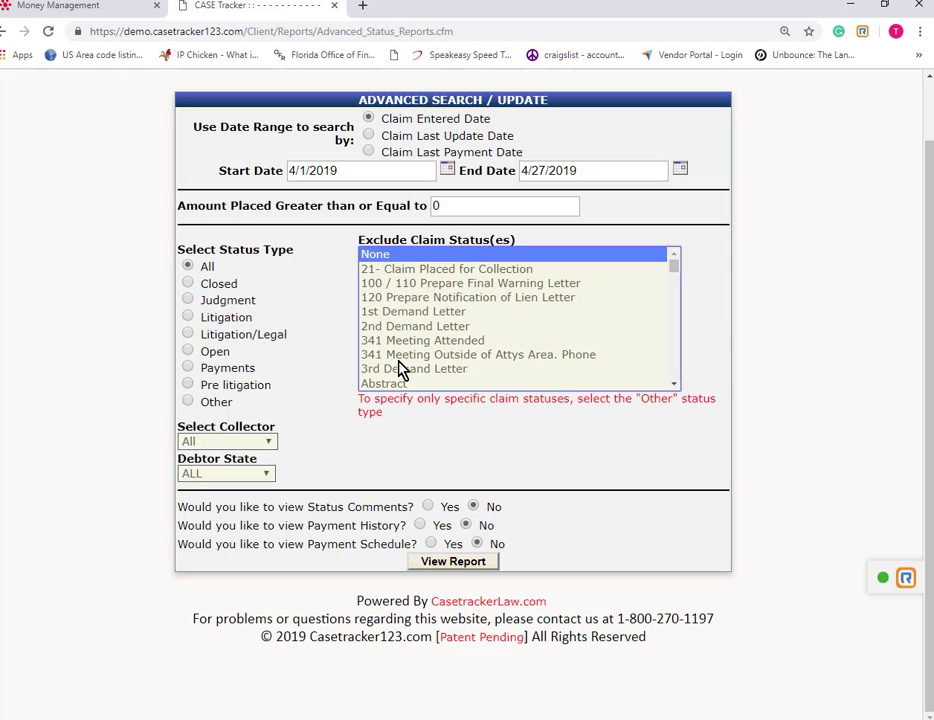
{"action": "scroll", "coordinate": [458, 382], "scroll_direction": "up", "scroll_amount": 1}
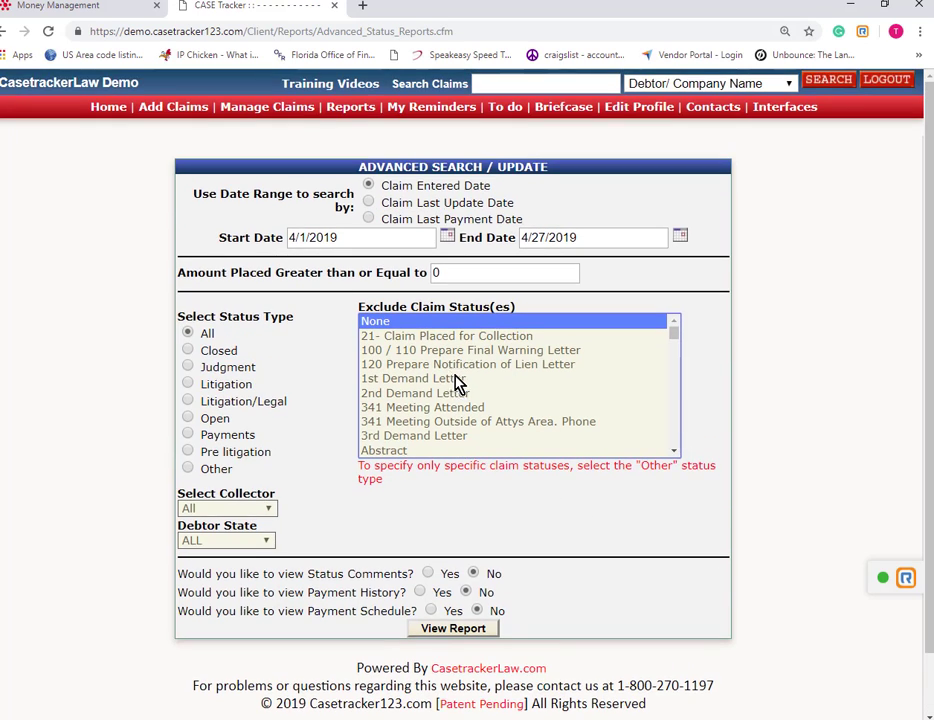
View the claim performance report
{"action": "left_click", "coordinate": [350, 110]}
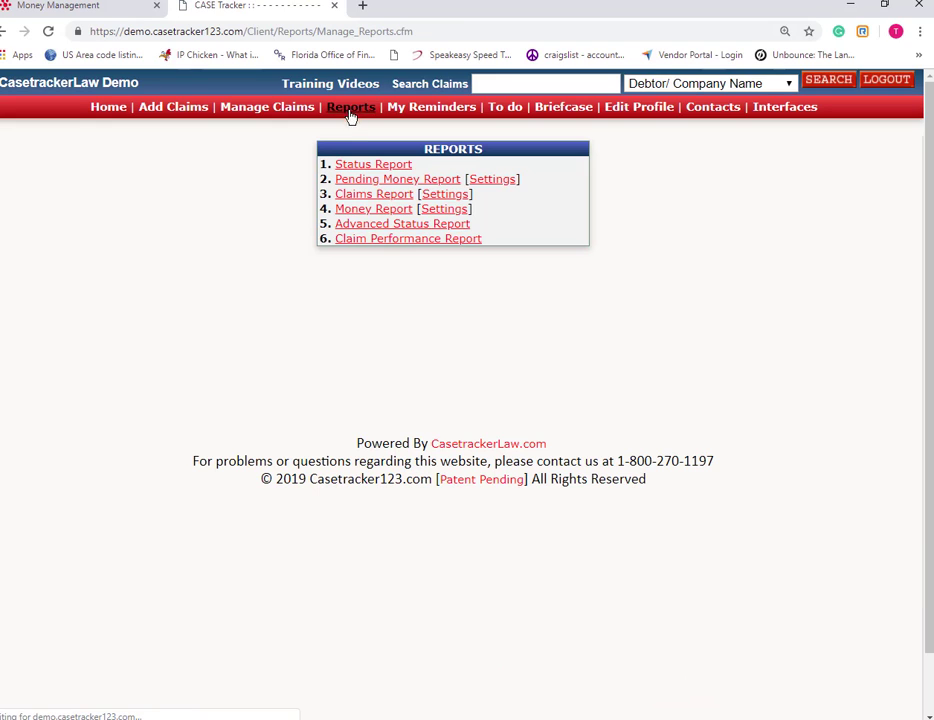
{"action": "left_click", "coordinate": [398, 241]}
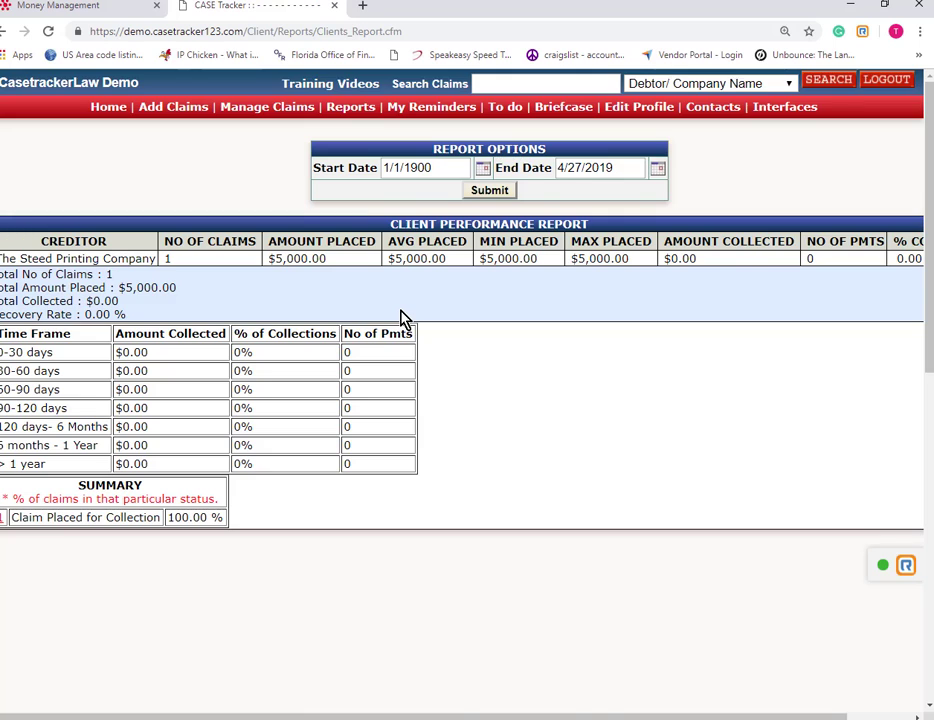
{"action": "scroll", "coordinate": [401, 318], "scroll_direction": "down", "scroll_amount": 1}
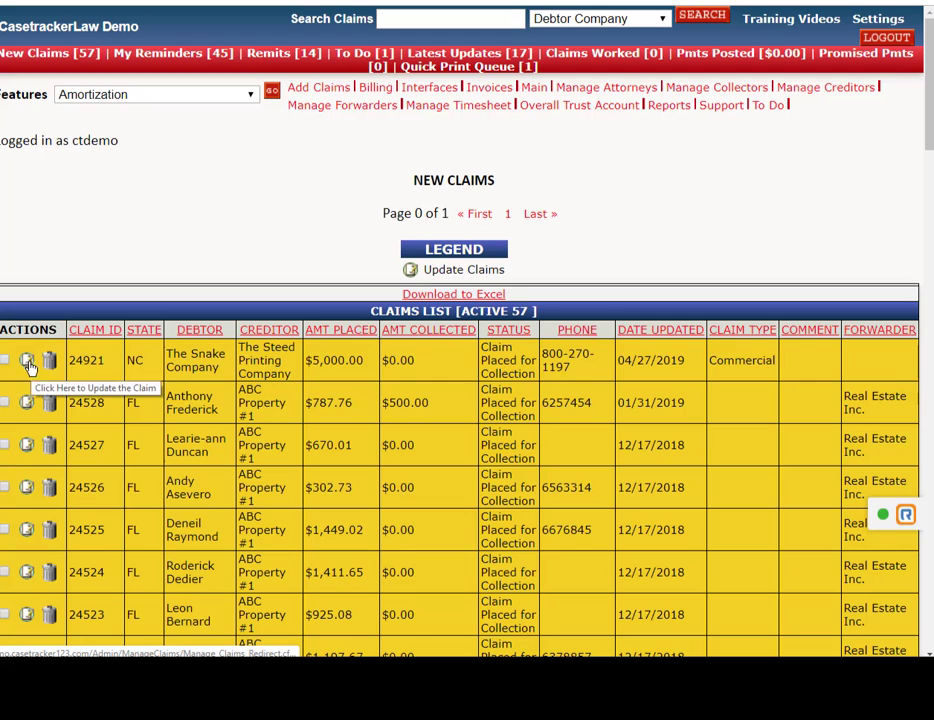
Set claim 24921's status to 1st Demand Letter, with Update Client set to Yes, and save
{"action": "left_click", "coordinate": [27, 361]}
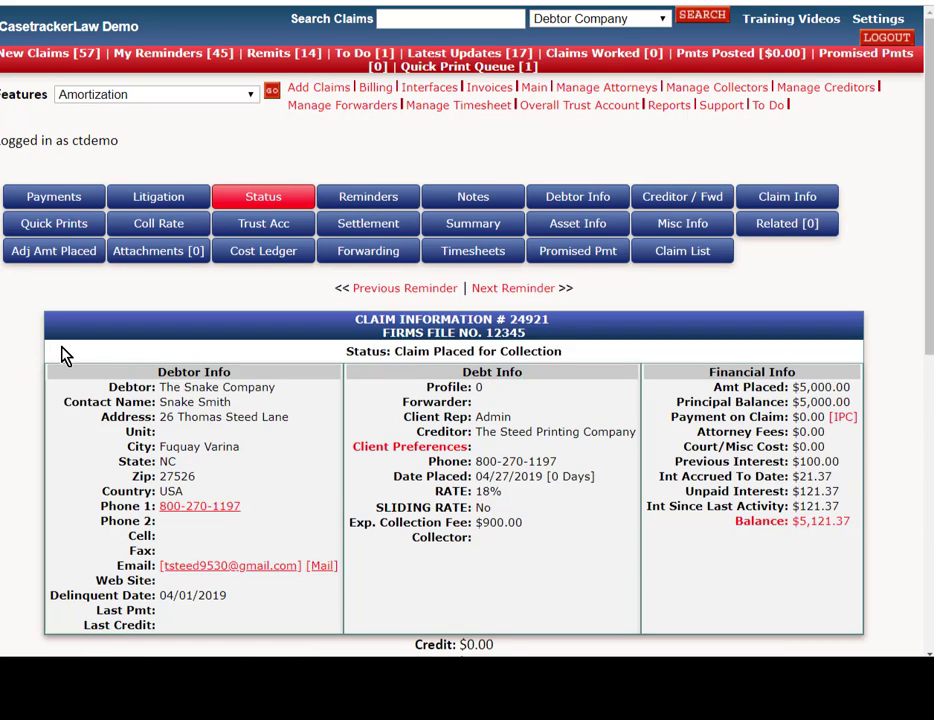
{"action": "scroll", "coordinate": [63, 356], "scroll_direction": "down", "scroll_amount": 3}
{"action": "scroll", "coordinate": [63, 358], "scroll_direction": "down", "scroll_amount": 3}
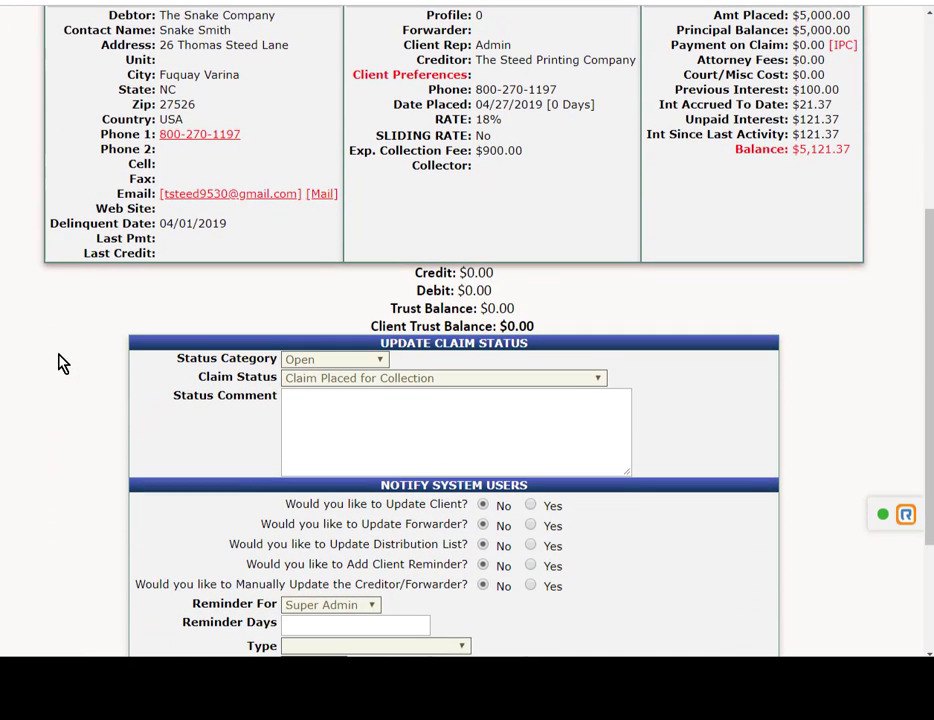
{"action": "left_click", "coordinate": [598, 382]}
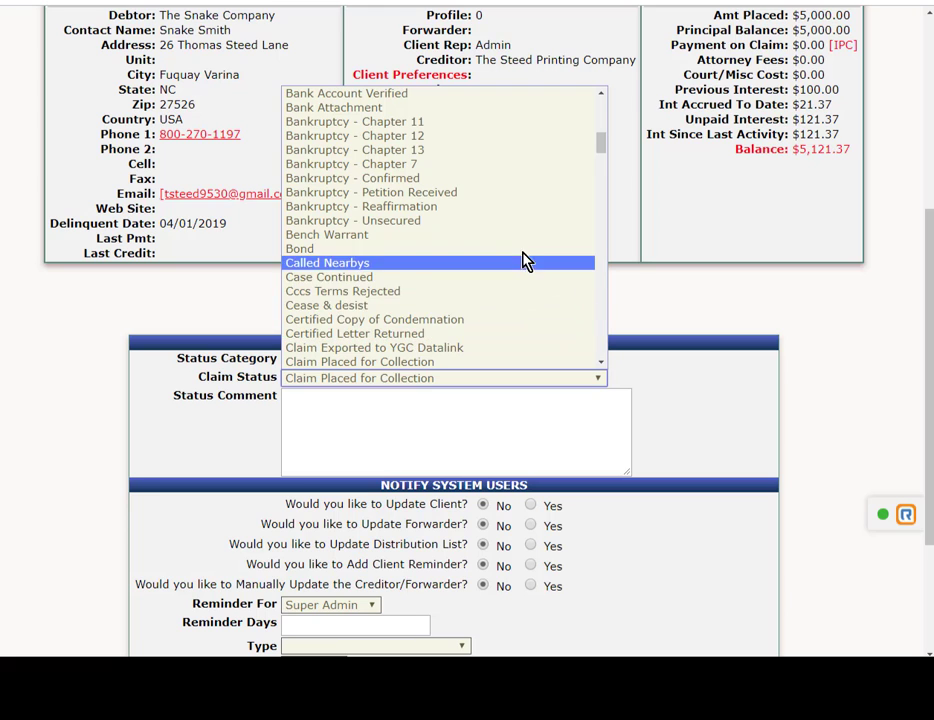
{"action": "scroll", "coordinate": [530, 270], "scroll_direction": "down", "scroll_amount": 5}
{"action": "scroll", "coordinate": [525, 315], "scroll_direction": "up", "scroll_amount": 10}
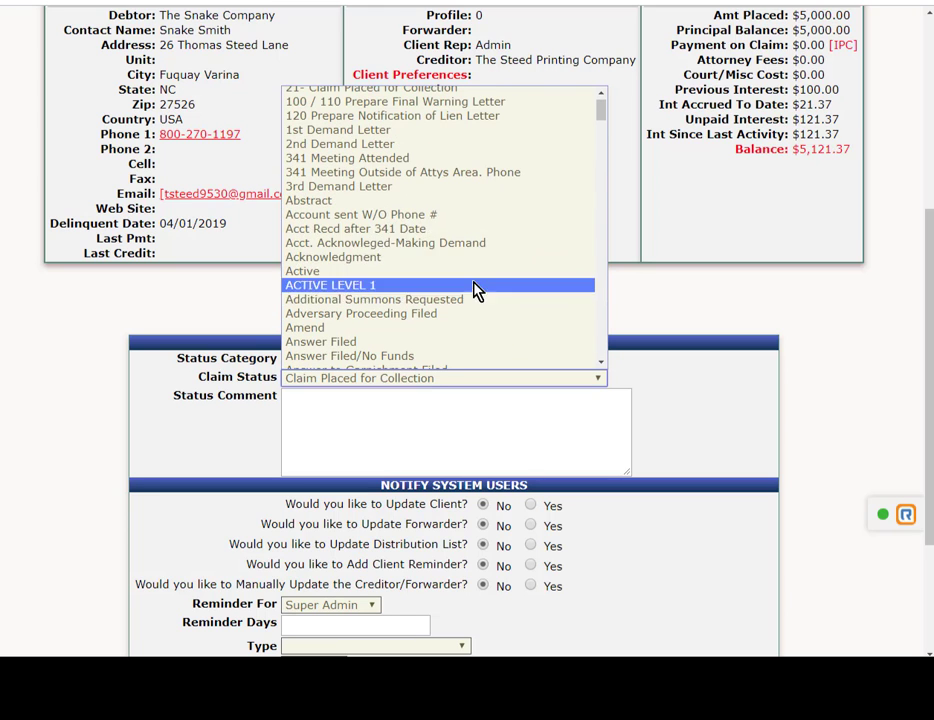
{"action": "scroll", "coordinate": [422, 217], "scroll_direction": "up", "scroll_amount": 1}
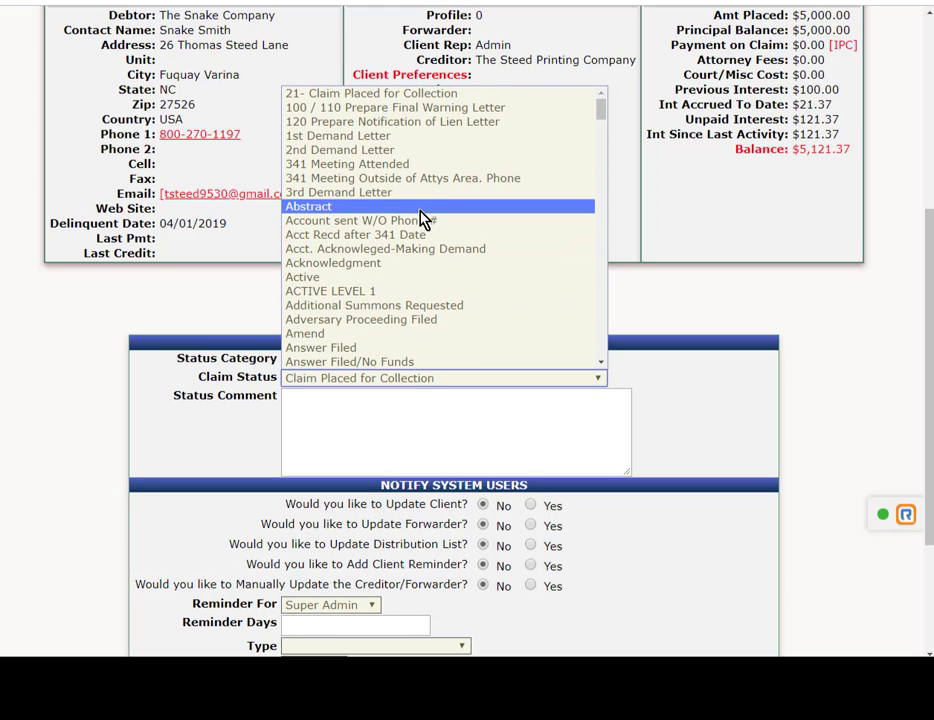
{"action": "left_click", "coordinate": [411, 134]}
{"action": "scroll", "coordinate": [459, 459], "scroll_direction": "down", "scroll_amount": 3}
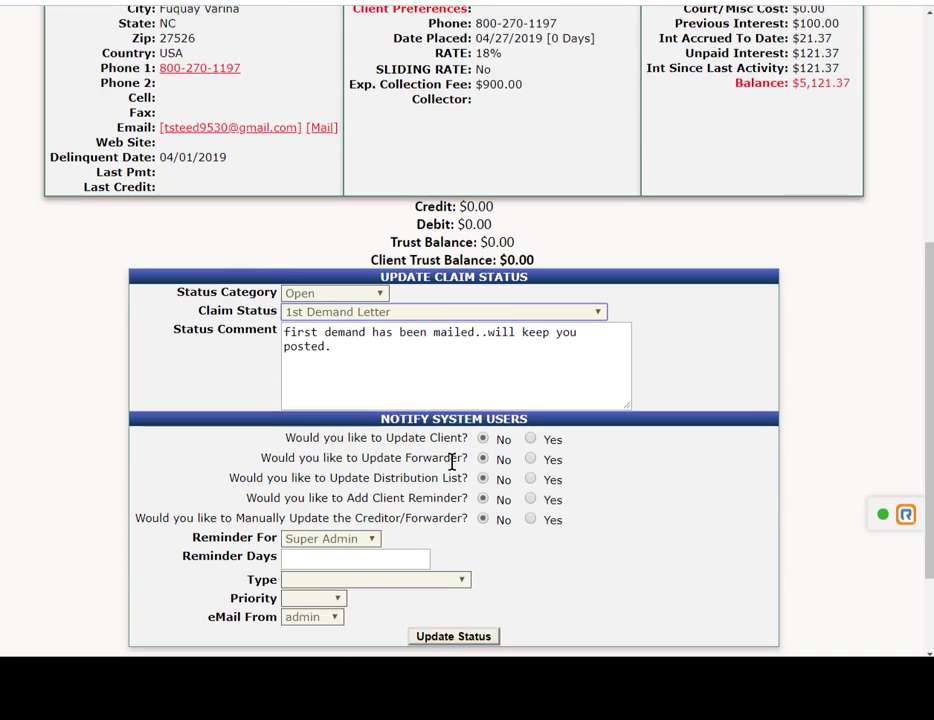
{"action": "left_click", "coordinate": [530, 357]}
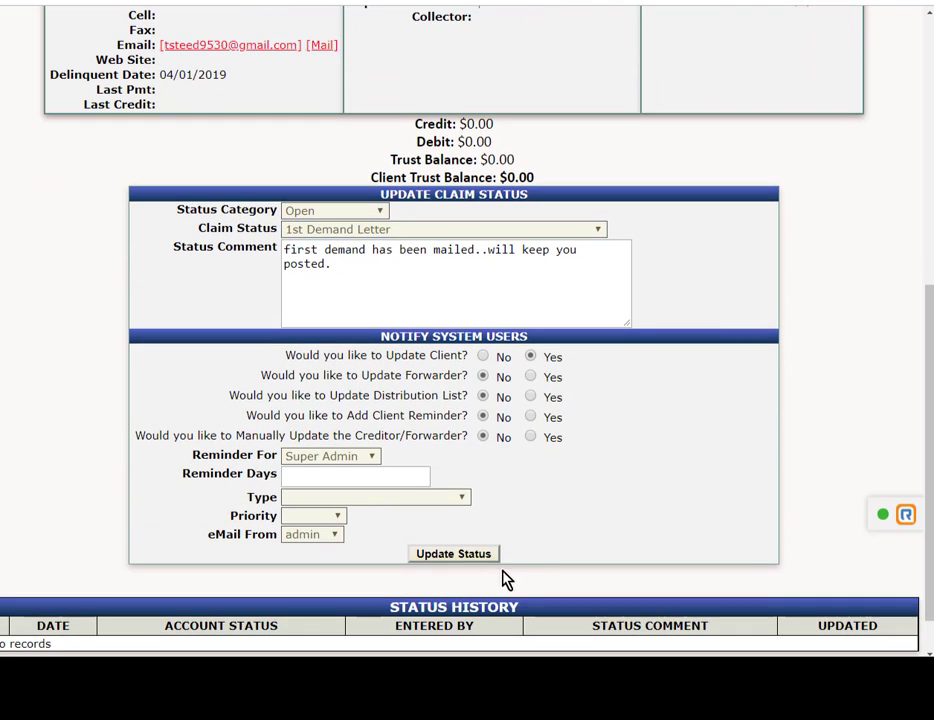
{"action": "left_click", "coordinate": [462, 560]}
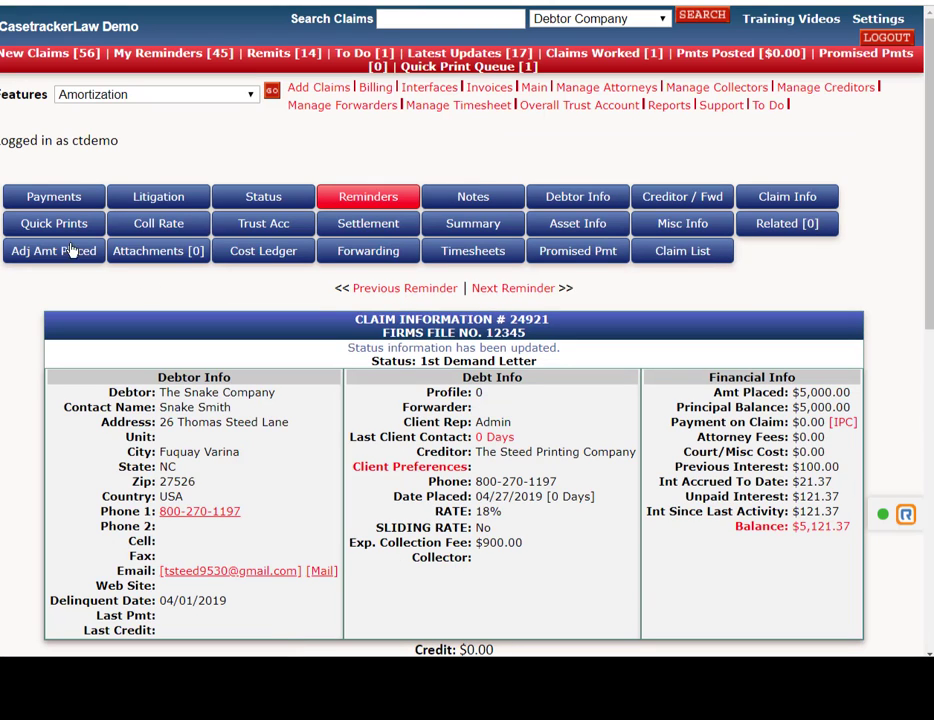
Show the creditor portal's claims list with The Snake Company claim at 1st Demand Letter
{"action": "left_click", "coordinate": [26, 198]}
{"action": "scroll", "coordinate": [104, 300], "scroll_direction": "down", "scroll_amount": 5}
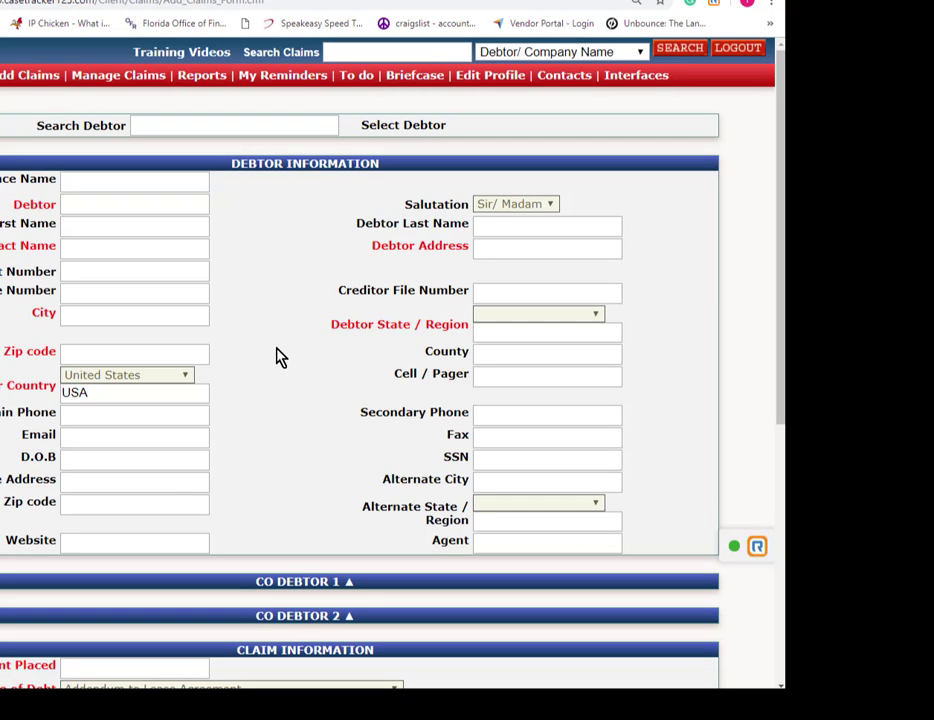
{"action": "left_click", "coordinate": [117, 76]}
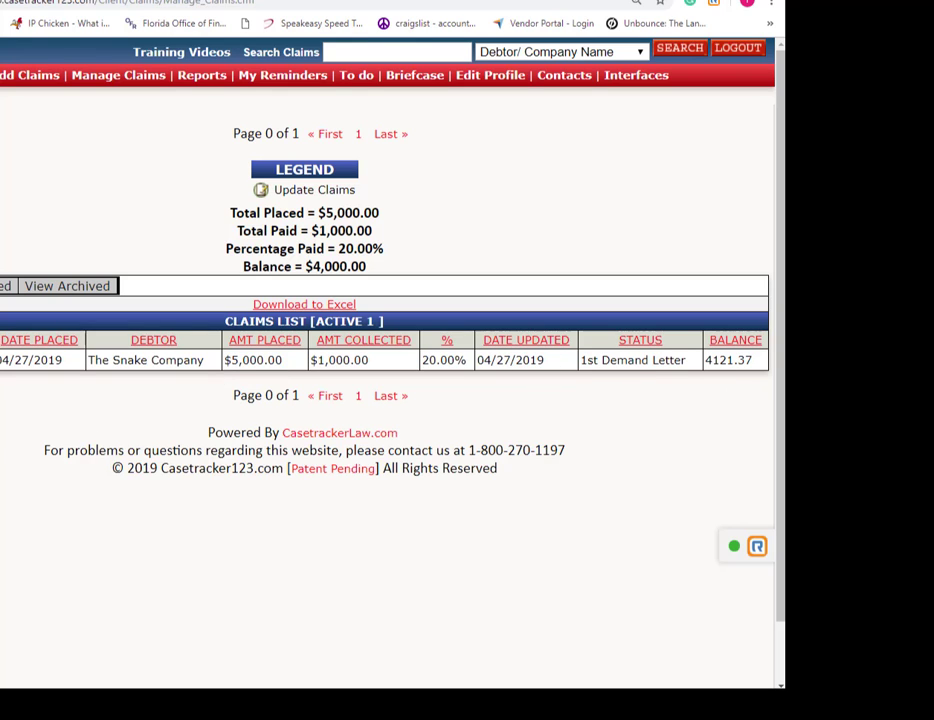
Open The Snake Company claim and view its notes, status and payment histories, then attachments
{"action": "left_click", "coordinate": [2, 360]}
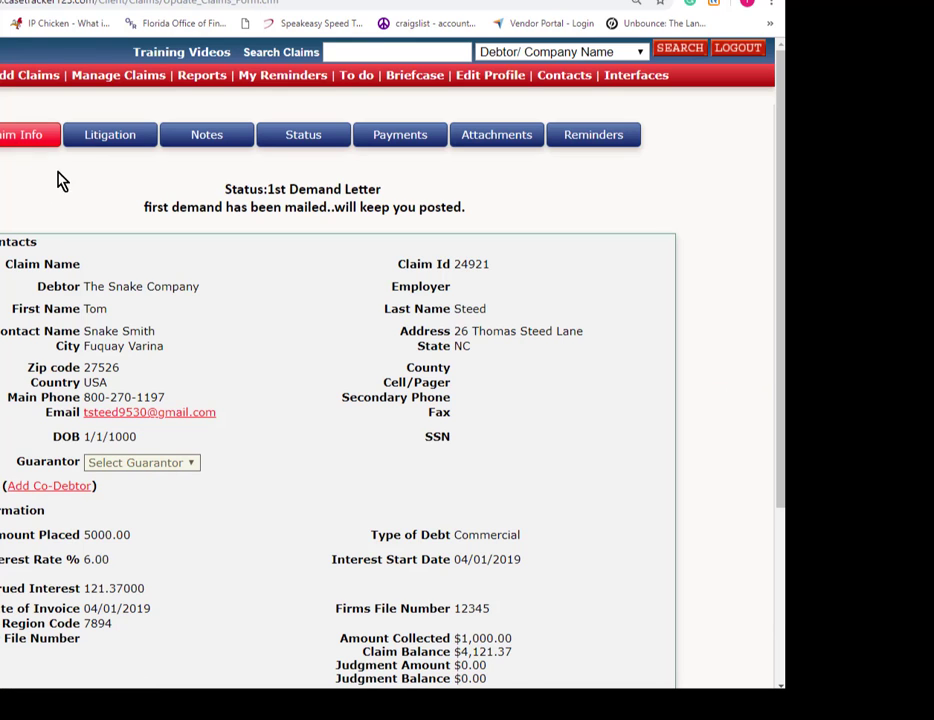
{"action": "left_click", "coordinate": [210, 140]}
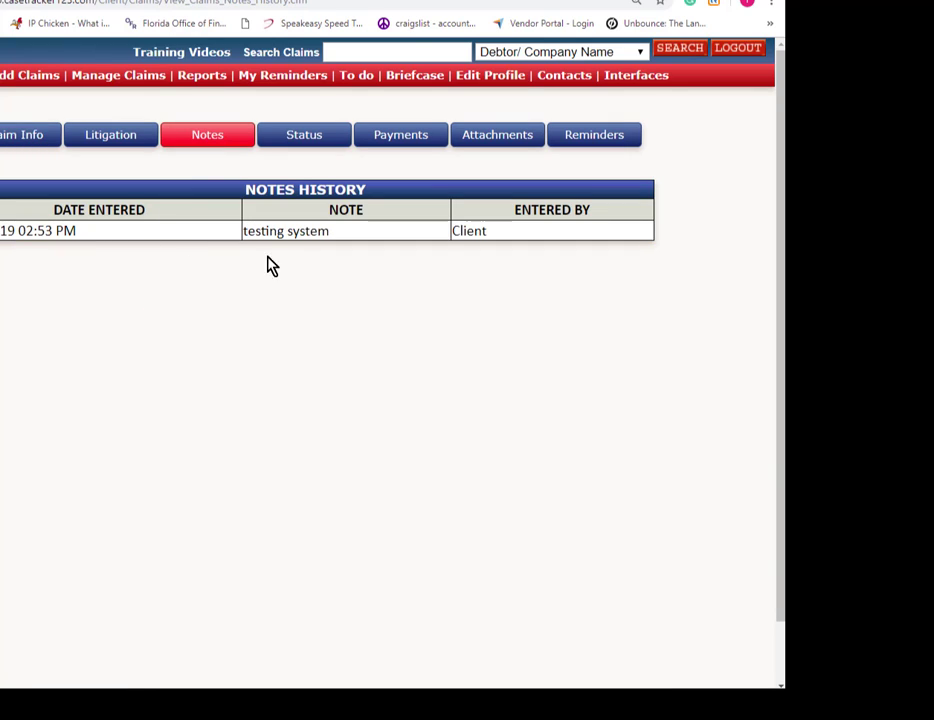
{"action": "left_click", "coordinate": [292, 140]}
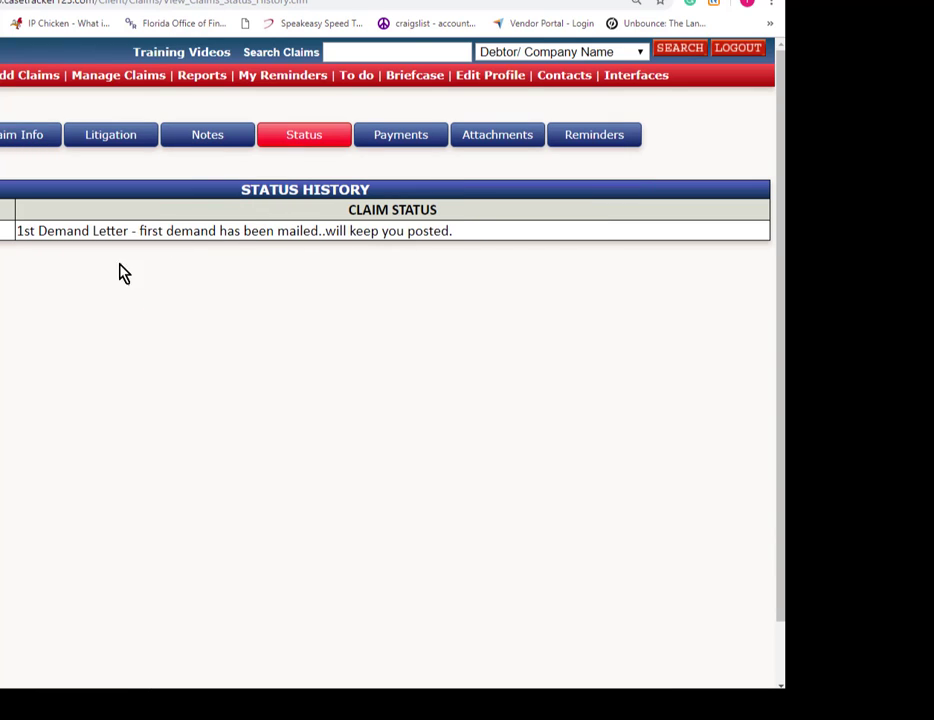
{"action": "left_click", "coordinate": [396, 139]}
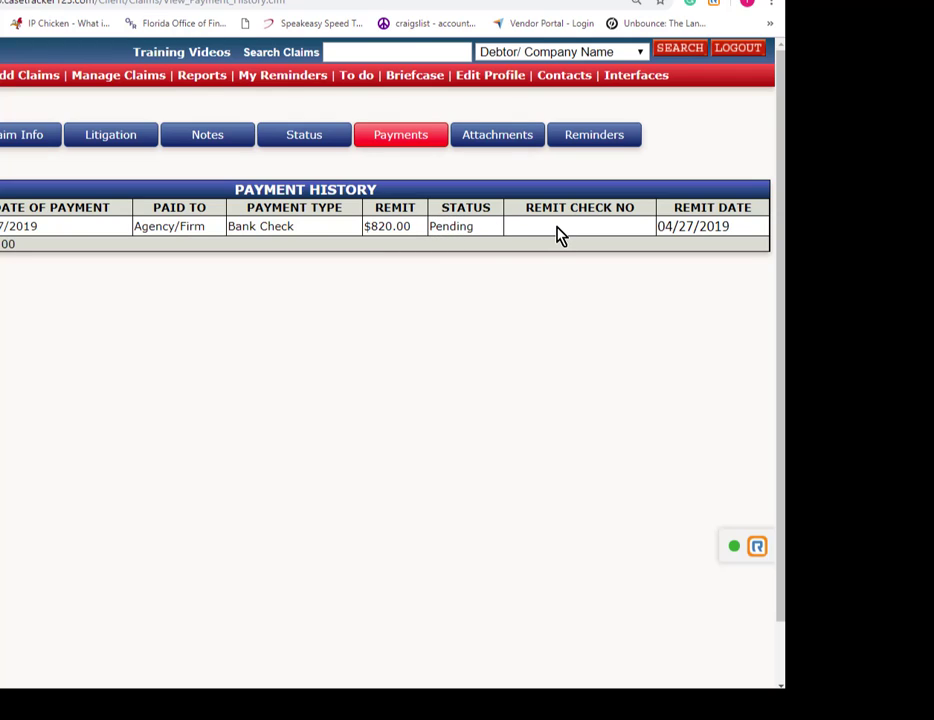
{"action": "left_click", "coordinate": [510, 143]}
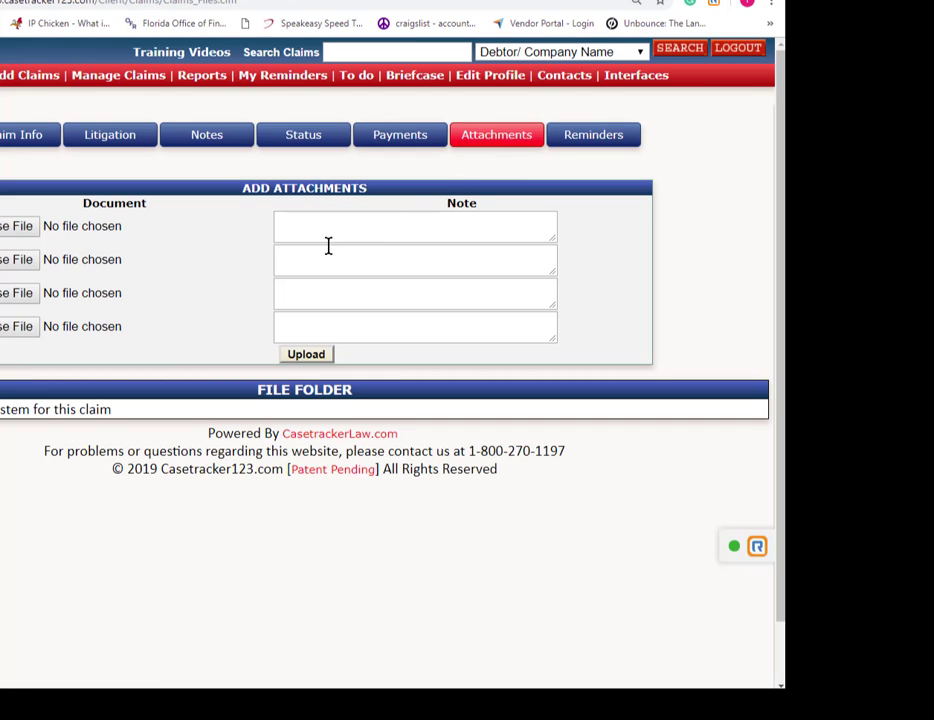
Choose the 4/23/2019 7:50 PM and 4/22/2019 12:34 PM comprehensive report PDFs as the first two attachments
{"action": "left_click", "coordinate": [5, 255]}
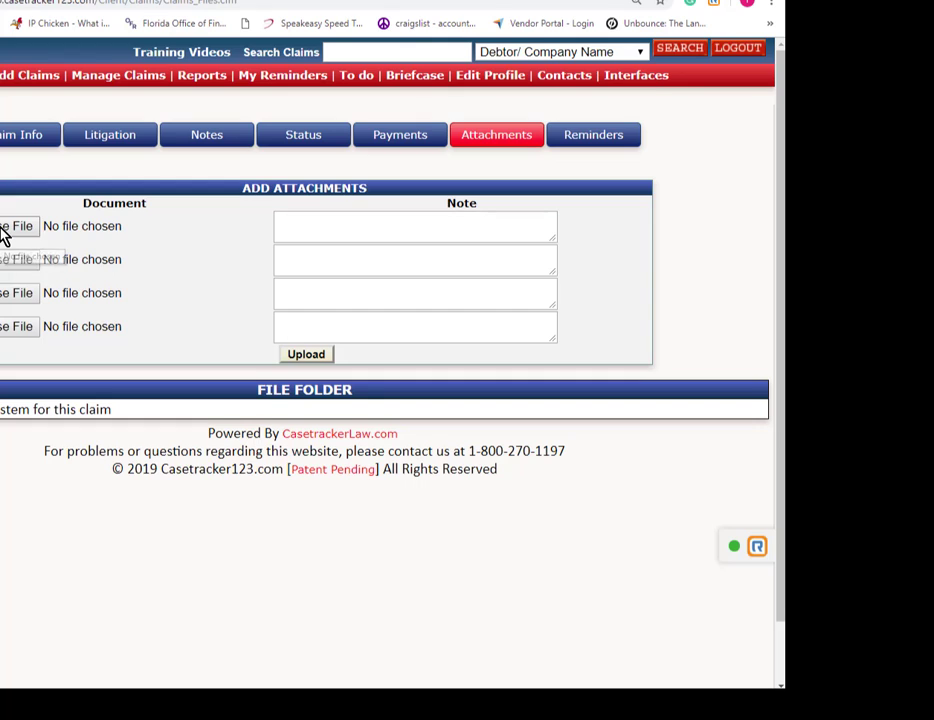
{"action": "left_click", "coordinate": [37, 146]}
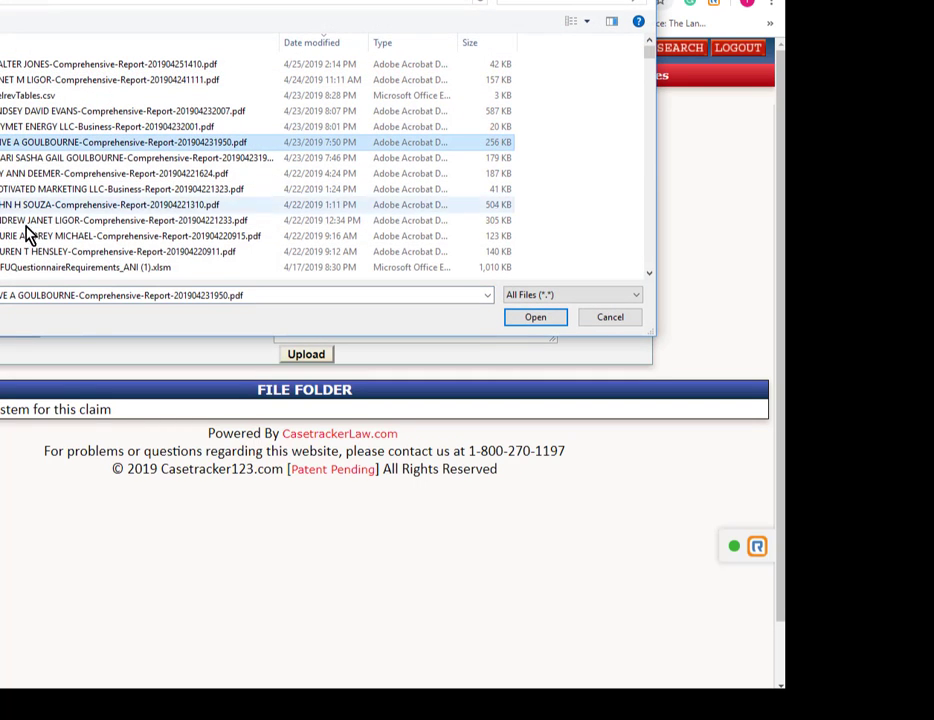
{"action": "left_click", "coordinate": [556, 320]}
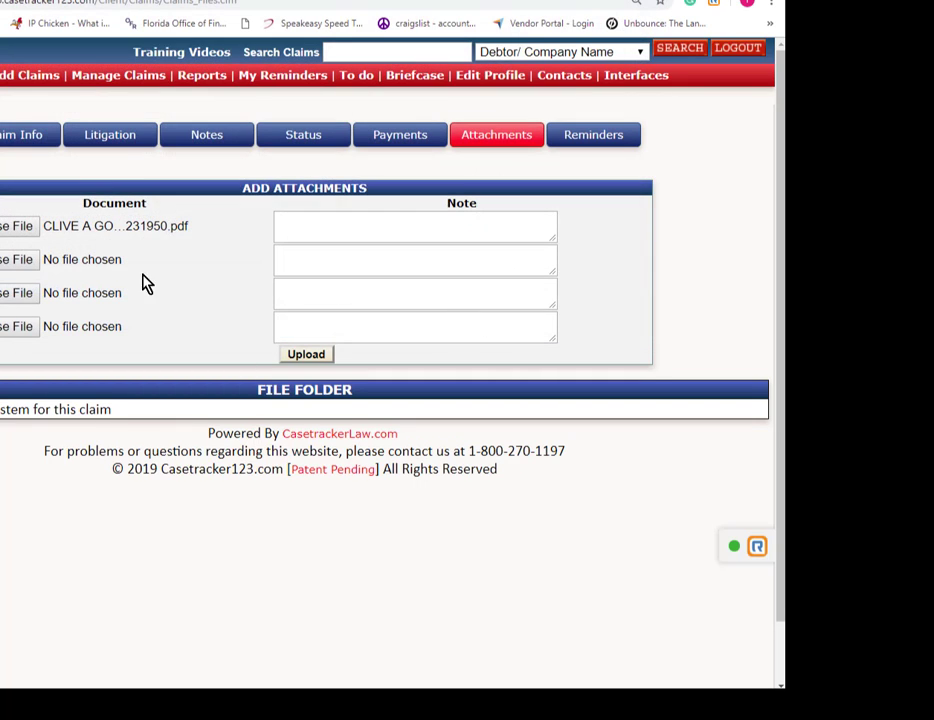
{"action": "left_click", "coordinate": [10, 262]}
{"action": "left_click", "coordinate": [80, 222]}
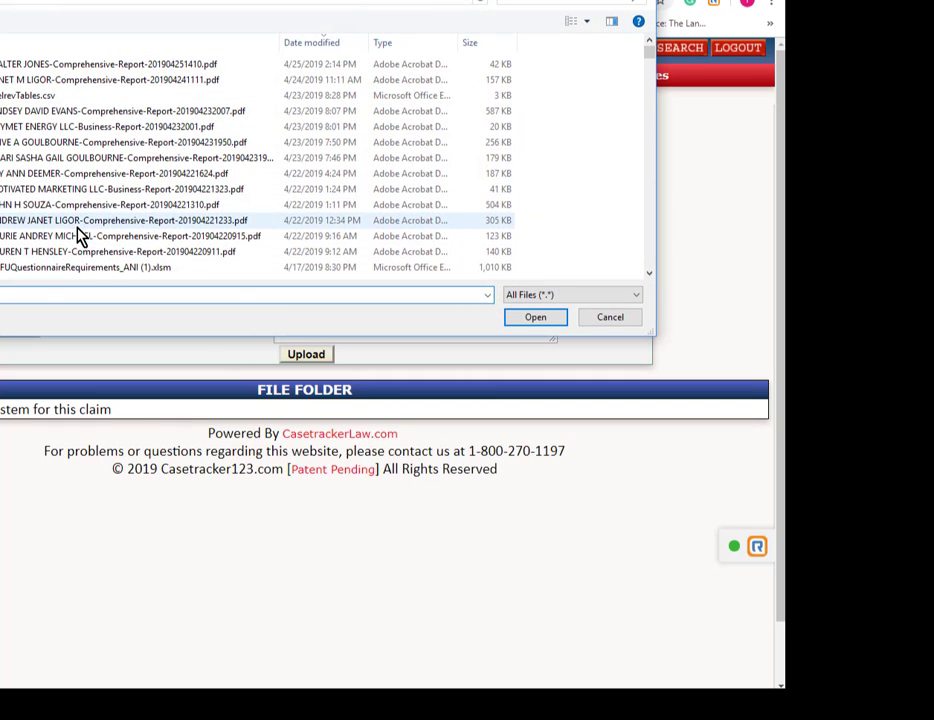
{"action": "left_click", "coordinate": [538, 319]}
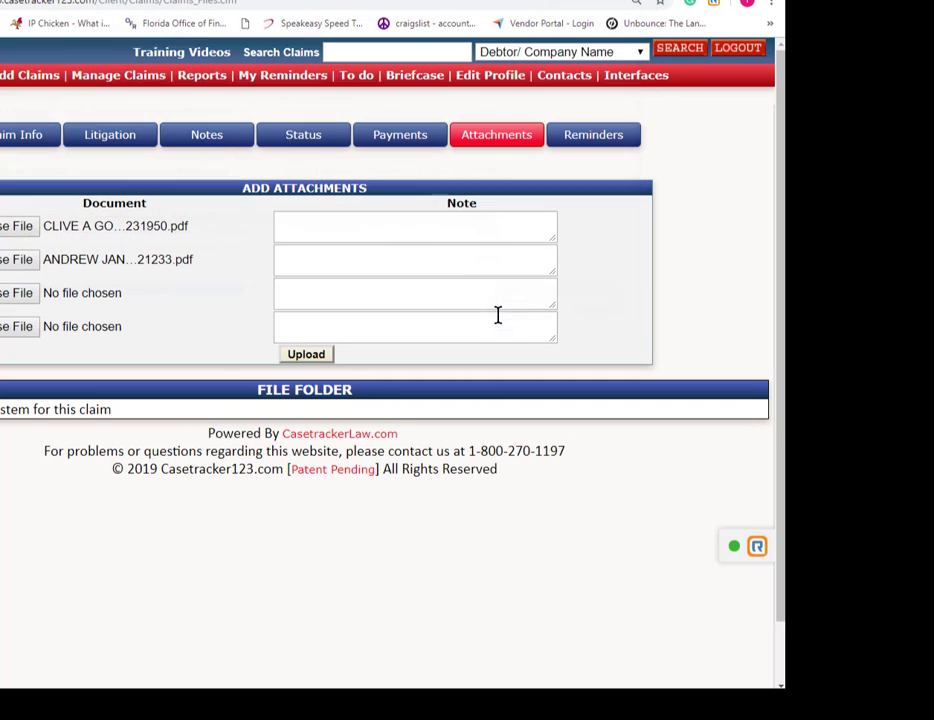
Add notes 'gfhfghf' and 'gfhfghfgh' to the first two attachments
{"action": "left_click", "coordinate": [300, 221]}
{"action": "type", "text": "gfhfghf"}
{"action": "left_click", "coordinate": [306, 262]}
{"action": "type", "text": "gfhfghfgh"}
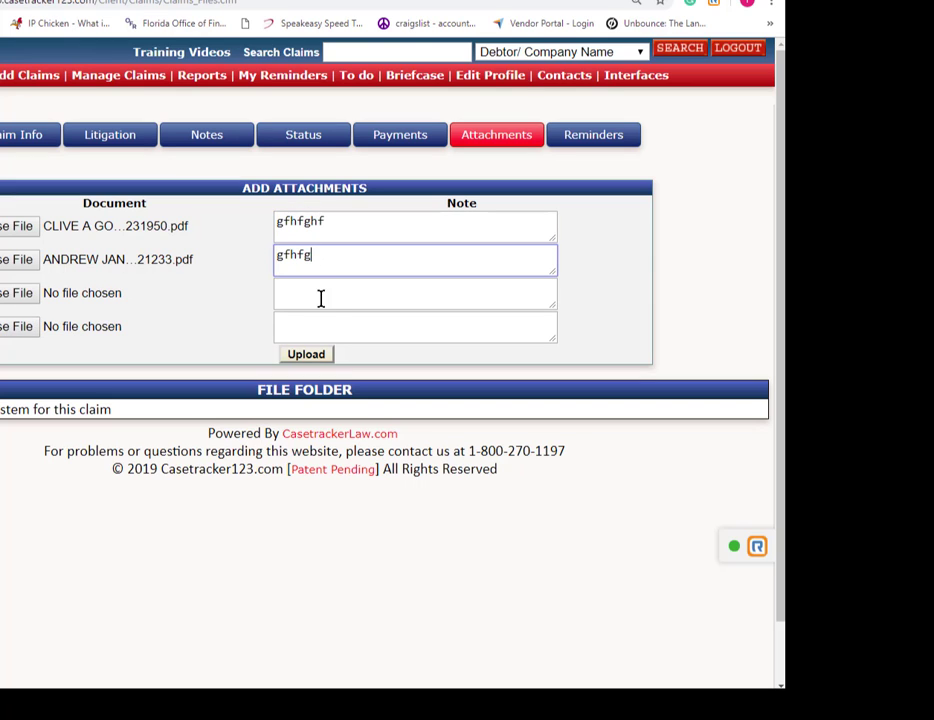
Attach the 4/22/2019 9:16 AM comprehensive report with note 'ghgfhgf' and upload all three files
{"action": "left_click", "coordinate": [27, 297]}
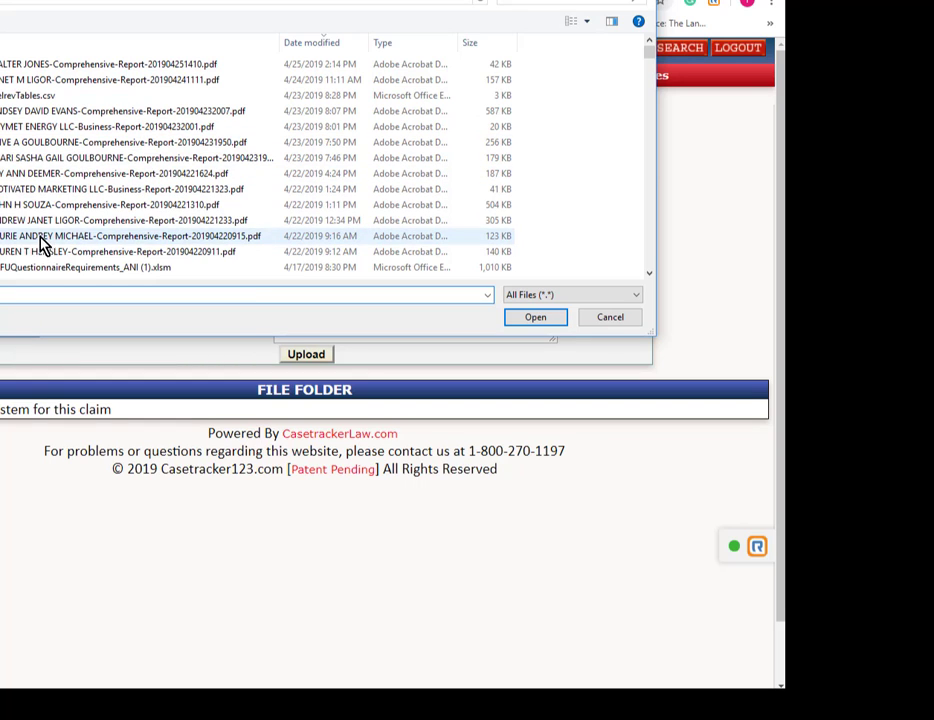
{"action": "left_click", "coordinate": [41, 240]}
{"action": "left_click", "coordinate": [517, 319]}
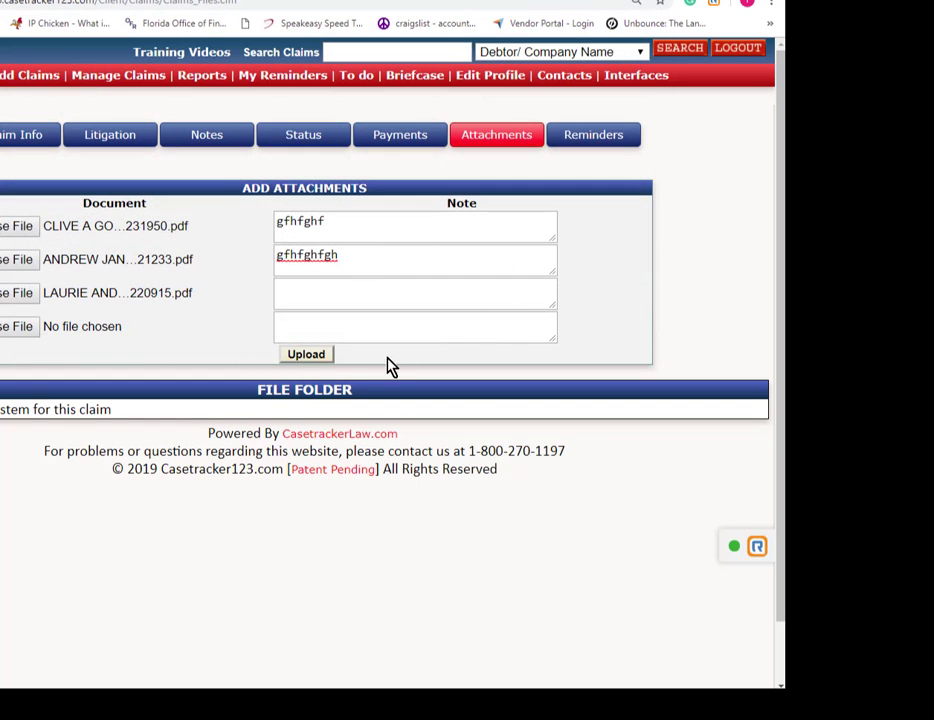
{"action": "left_click", "coordinate": [293, 300]}
{"action": "type", "text": "ghgfhgf"}
{"action": "left_click", "coordinate": [302, 360]}
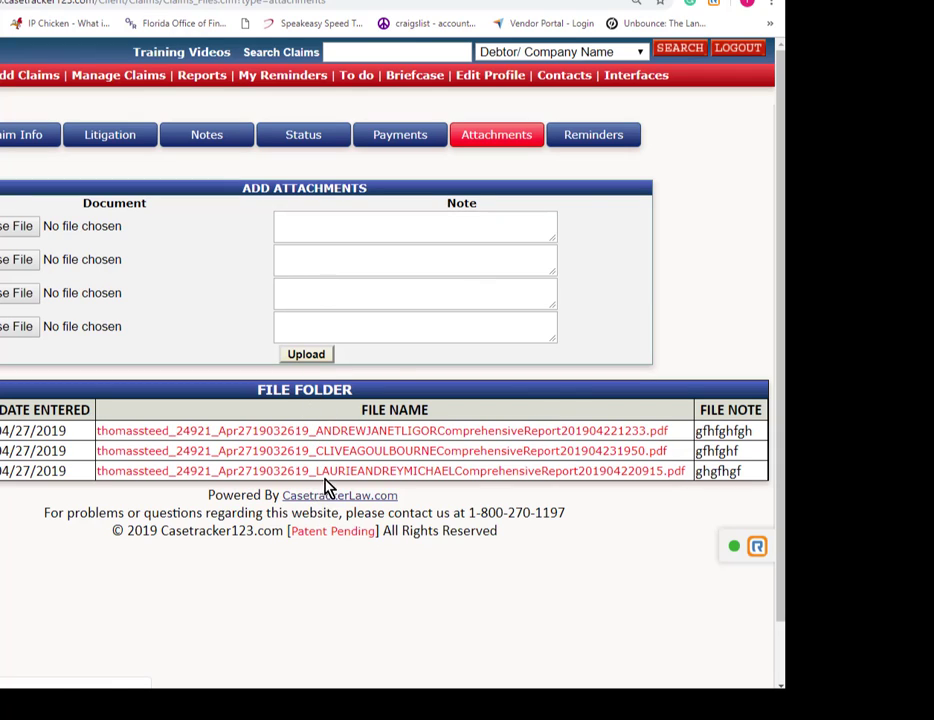
View the claim's reminders and today's claim reminders, then the Training Videos page
{"action": "left_click", "coordinate": [592, 138]}
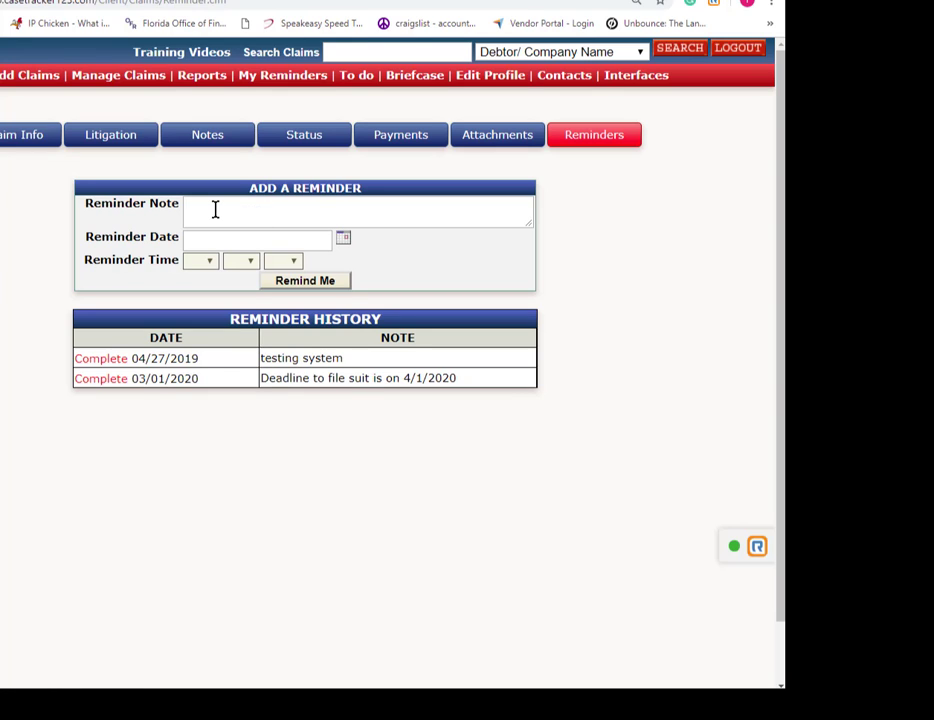
{"action": "left_click", "coordinate": [277, 84]}
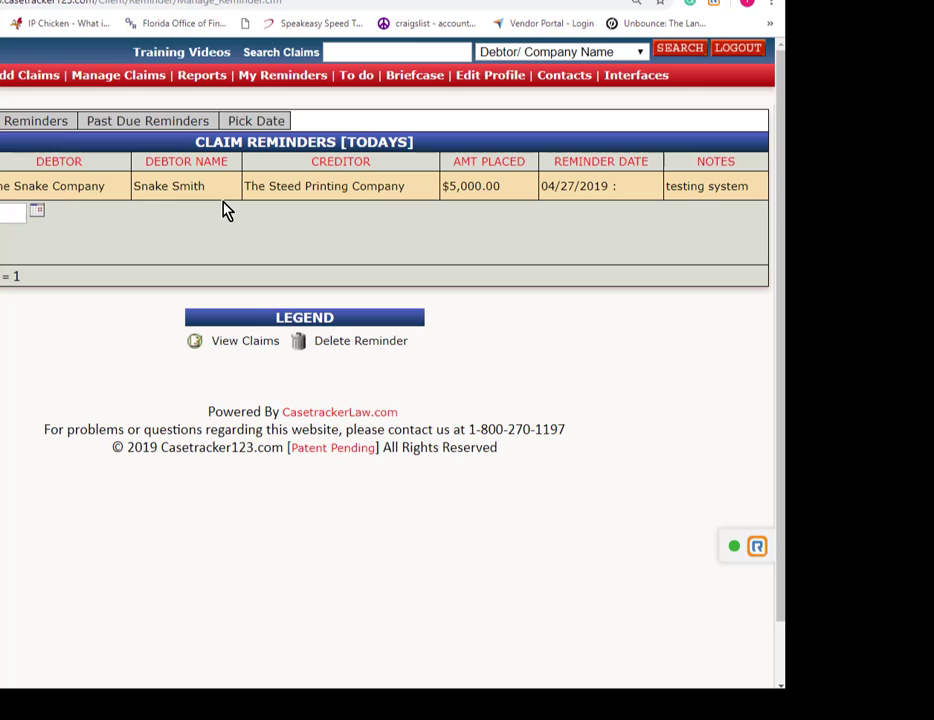
{"action": "left_click", "coordinate": [180, 55]}
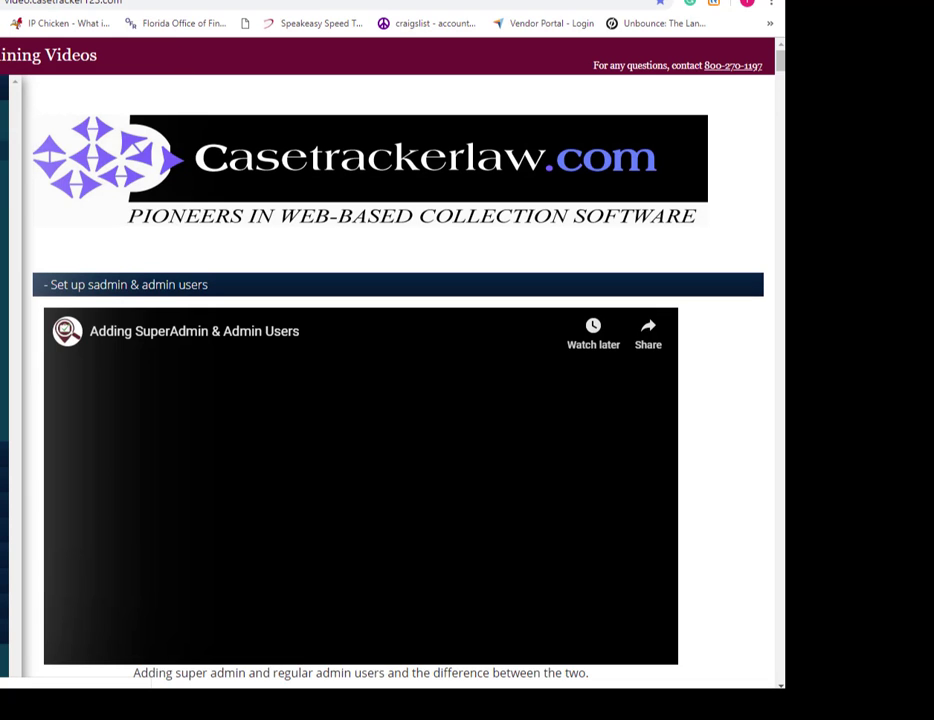
Return to today's Claim Reminders list, leaving the search type unchanged
{"action": "scroll", "coordinate": [258, 344], "scroll_direction": "down", "scroll_amount": 2}
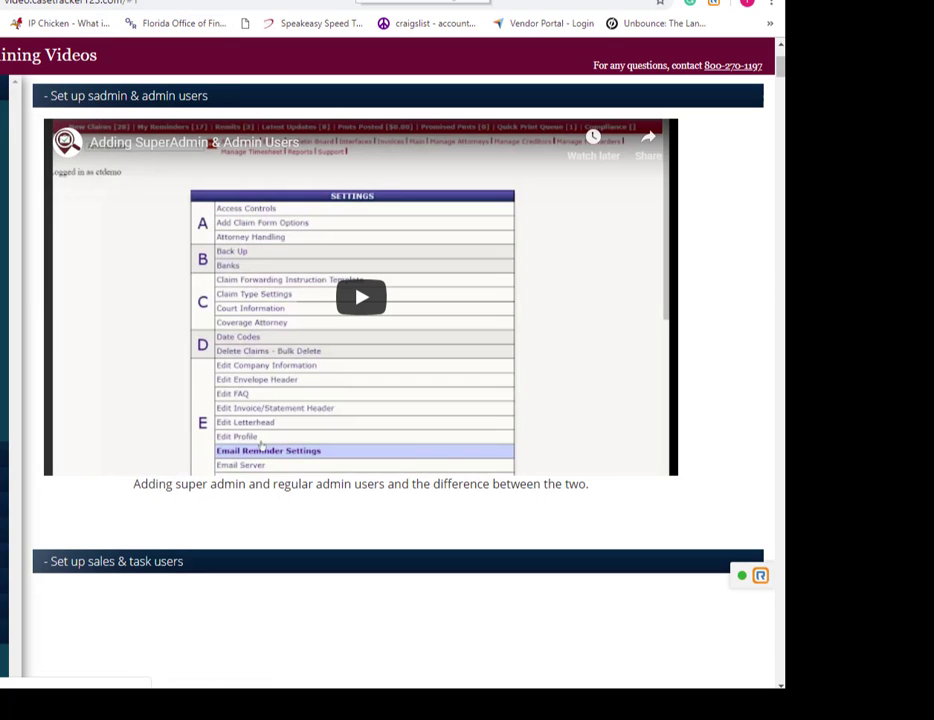
{"action": "left_click", "coordinate": [180, 1]}
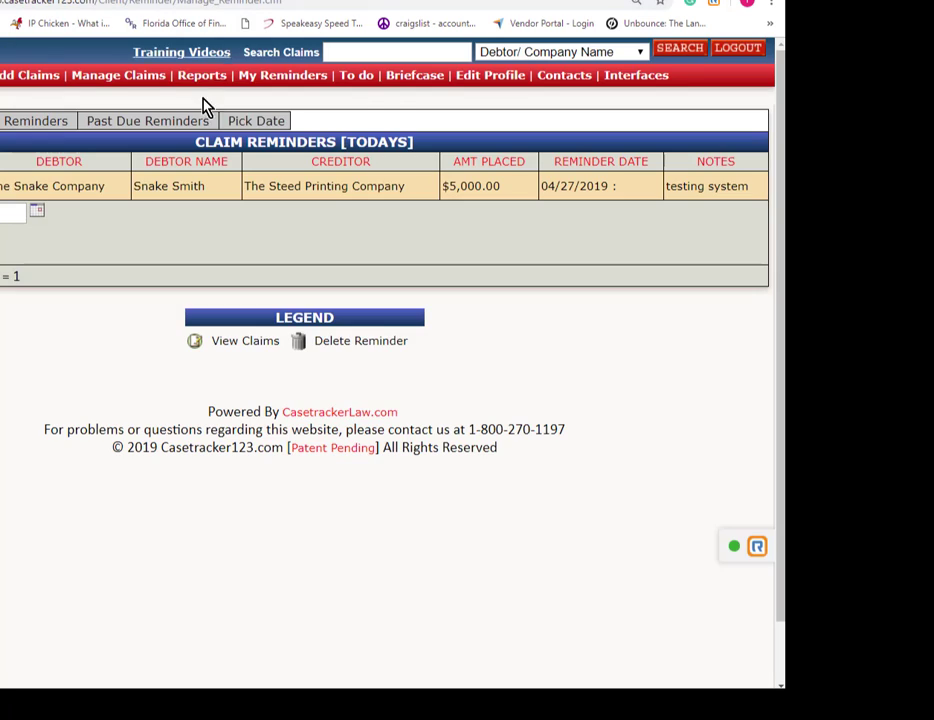
{"action": "left_click", "coordinate": [640, 53]}
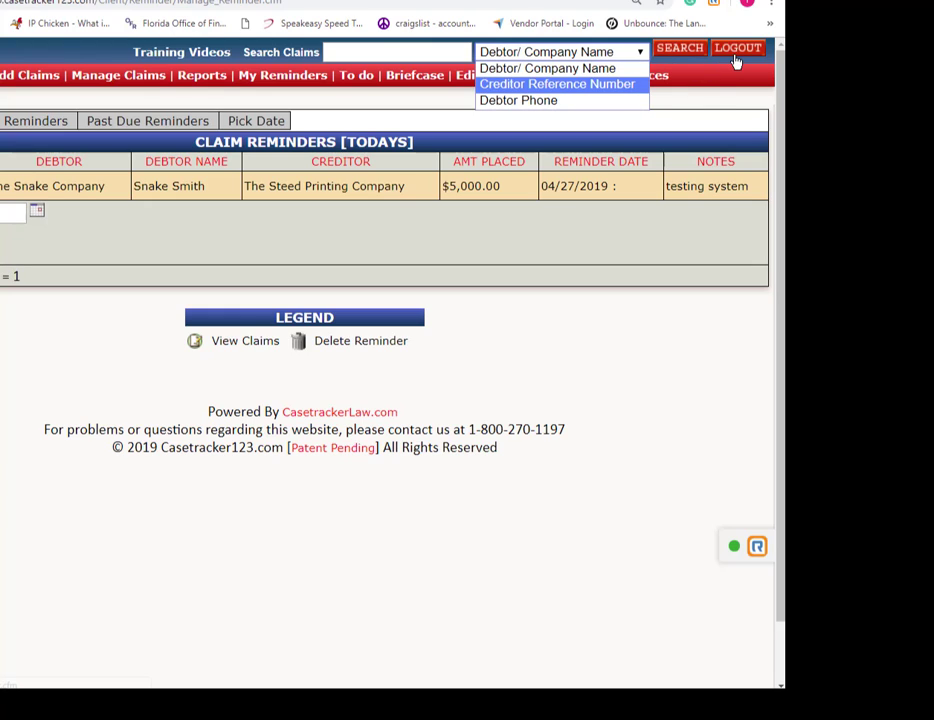
{"action": "left_click", "coordinate": [696, 99]}
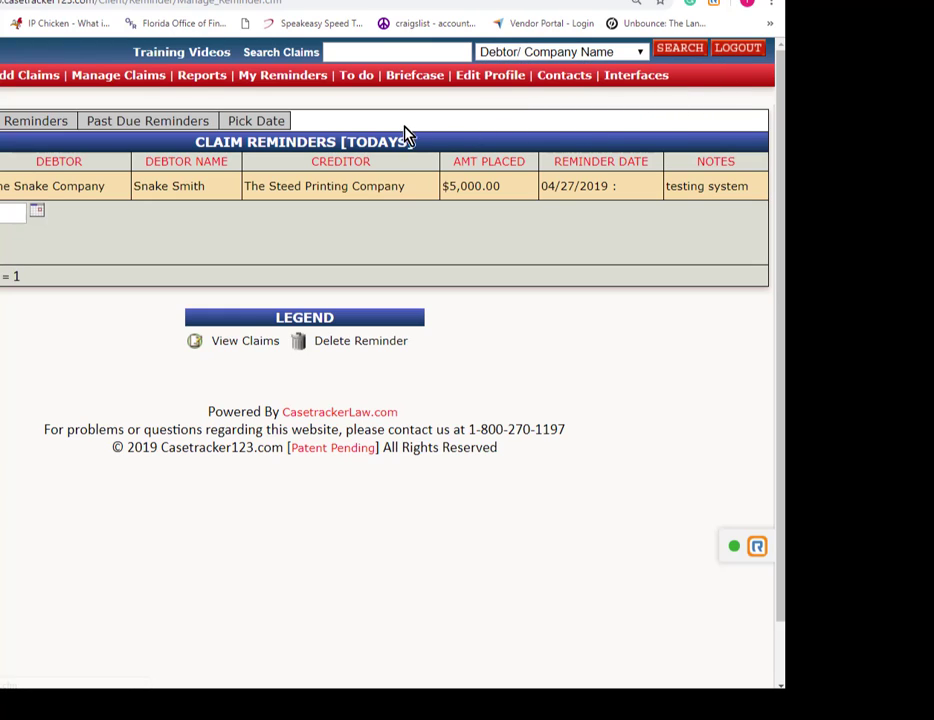